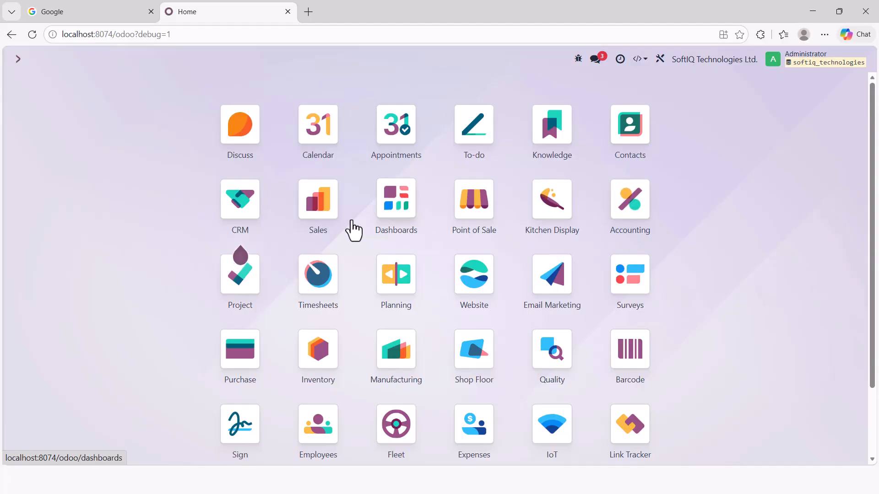
# - Go to the Sales app's settings page and find the Customer Validation section
pyautogui.click(317, 202)
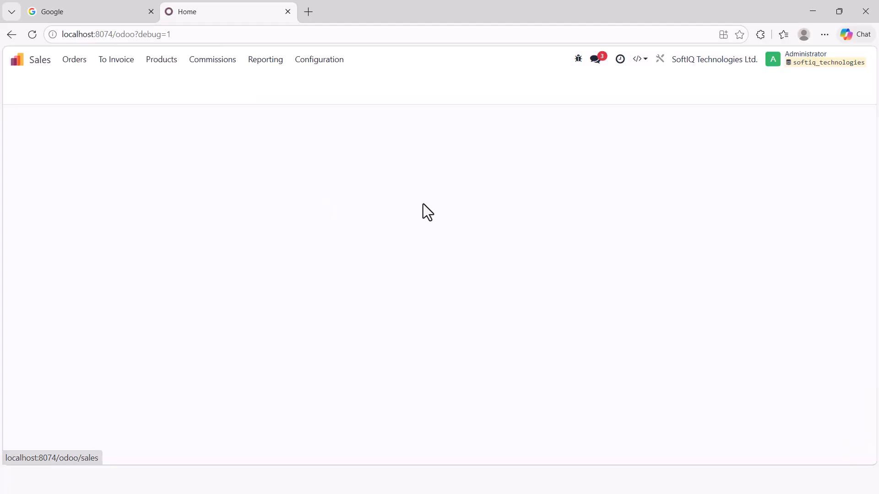
pyautogui.click(320, 62)
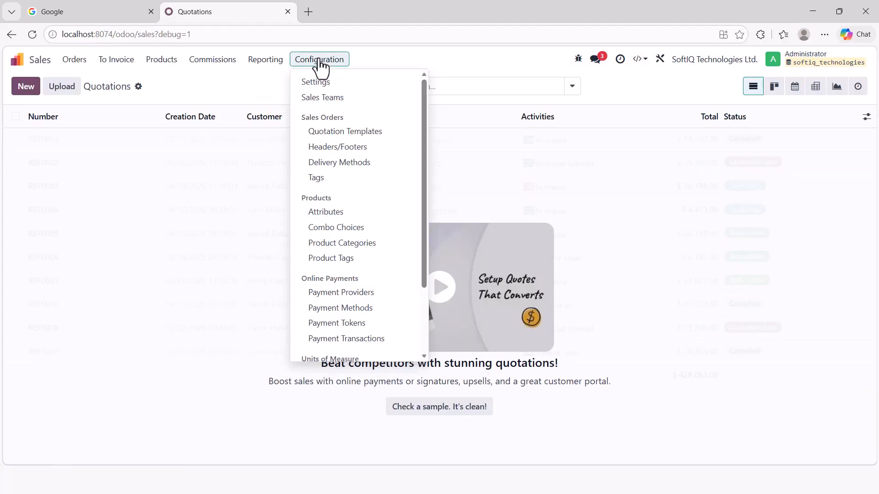
pyautogui.click(316, 81)
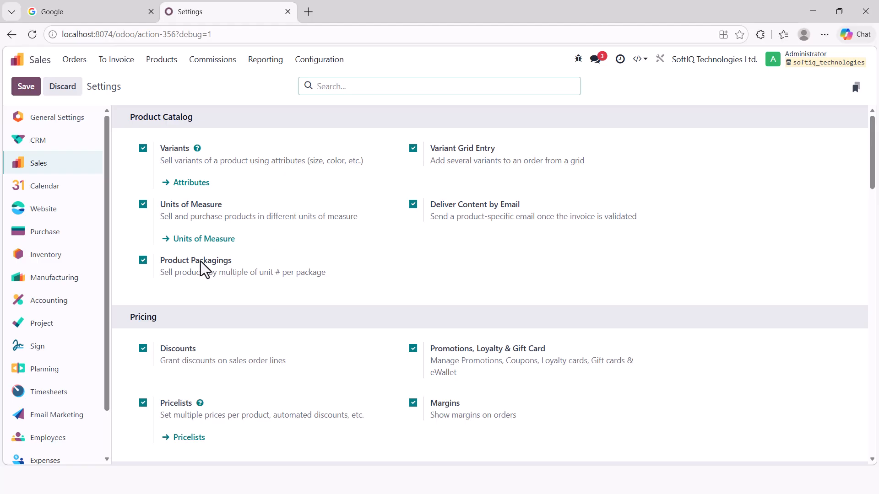
pyautogui.scroll(-5, 203, 268)
pyautogui.scroll(-15, 205, 268)
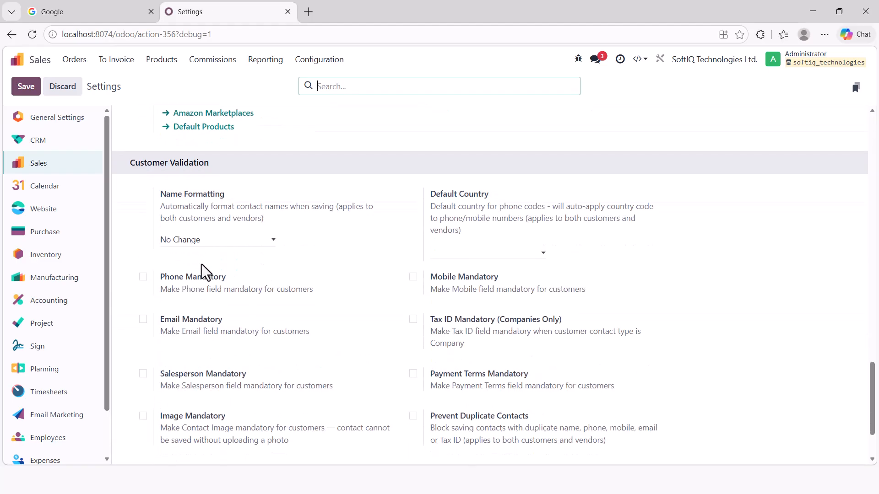
pyautogui.scroll(1, 202, 270)
pyautogui.scroll(1, 201, 264)
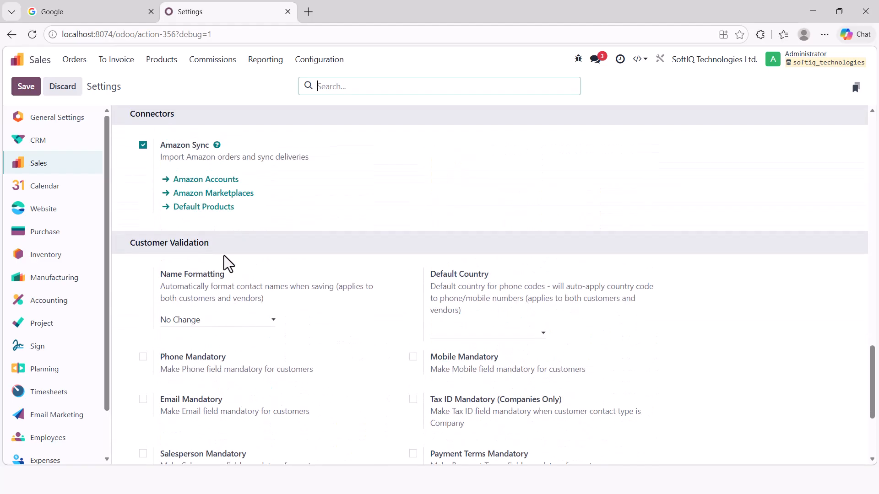
# - Set customer name formatting to UPPERCASE and make Phone, Email, Salesperson and Image mandatory
pyautogui.click(241, 321)
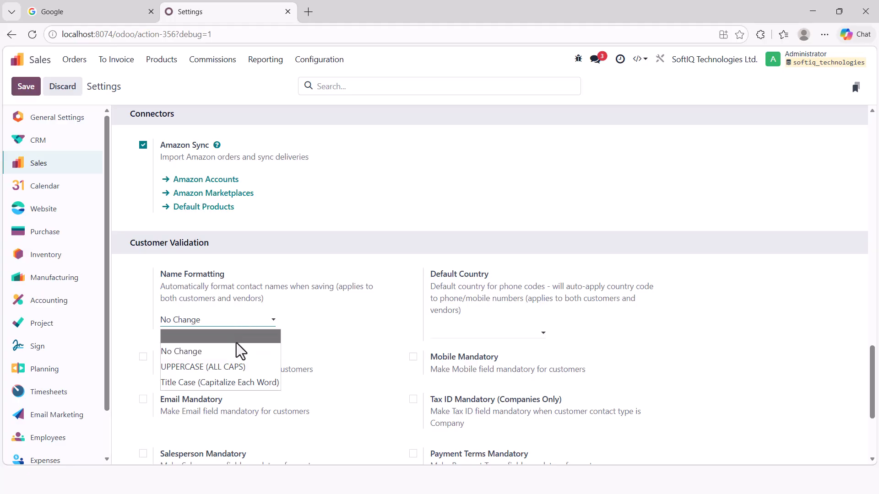
pyautogui.click(223, 369)
pyautogui.click(143, 358)
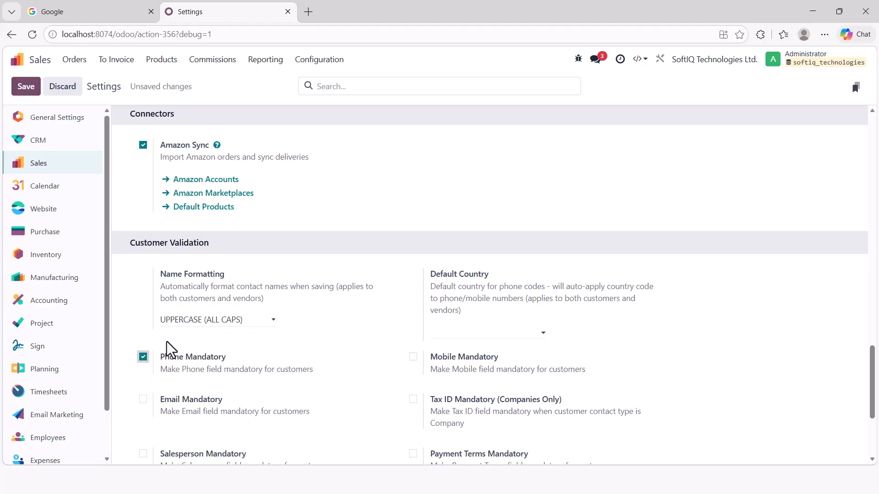
pyautogui.scroll(-3, 165, 342)
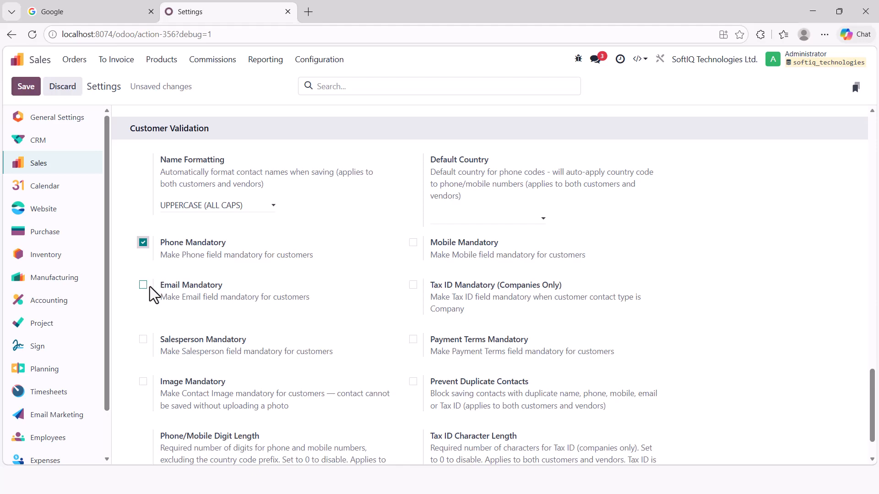
pyautogui.click(144, 285)
pyautogui.click(142, 342)
pyautogui.click(143, 382)
pyautogui.scroll(1, 476, 246)
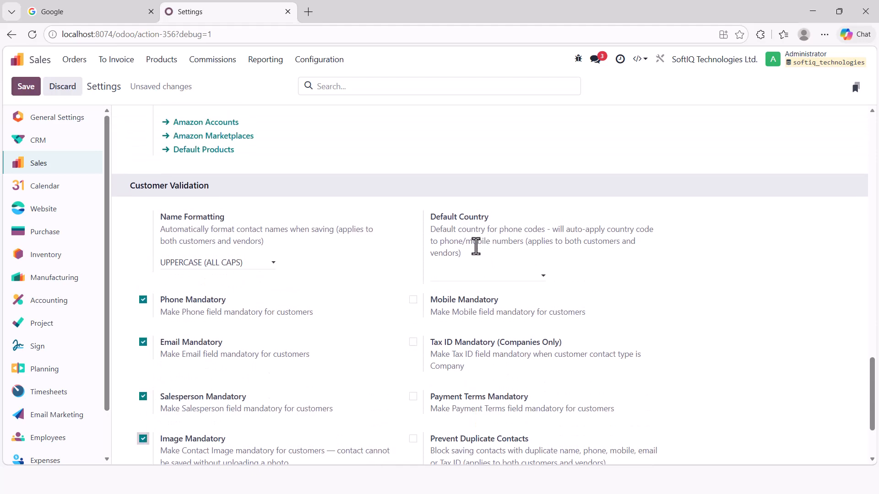
pyautogui.click(463, 274)
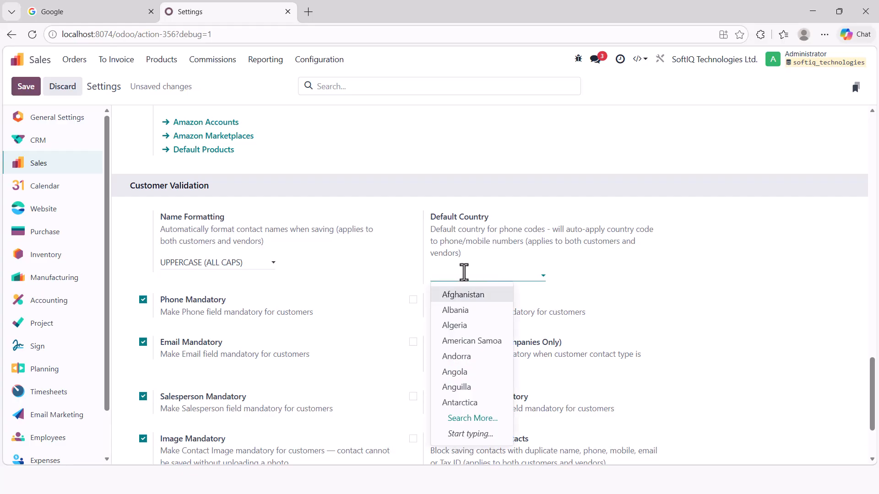
# - Choose Kenya as default country, require Mobile, Tax ID and Payment Terms, and prevent duplicate contacts
pyautogui.write('kenya')
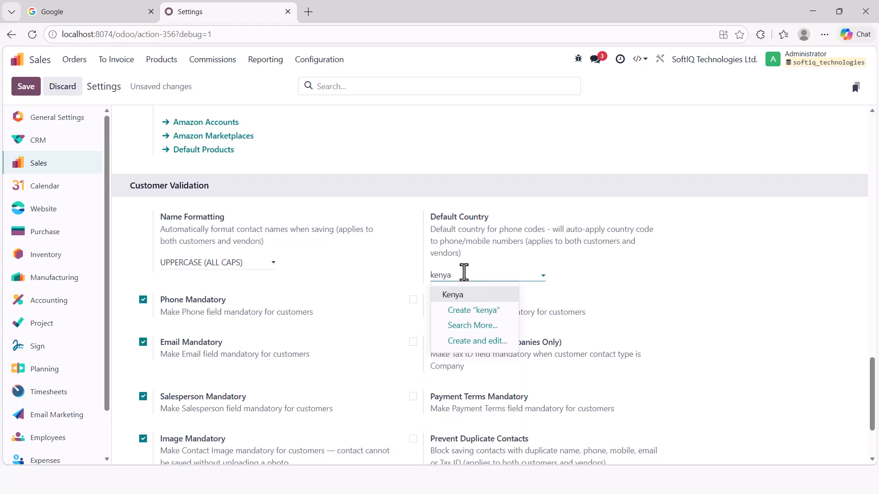
pyautogui.click(473, 296)
pyautogui.click(412, 300)
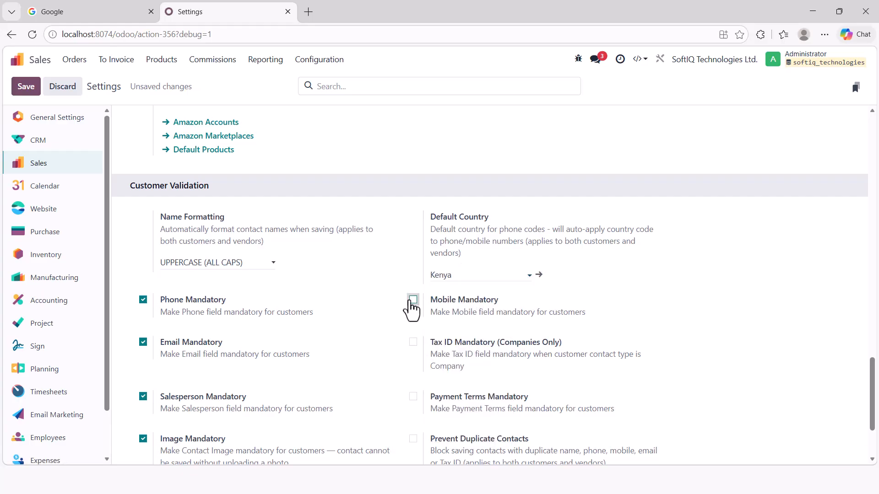
pyautogui.click(413, 343)
pyautogui.scroll(-2, 412, 353)
pyautogui.click(413, 284)
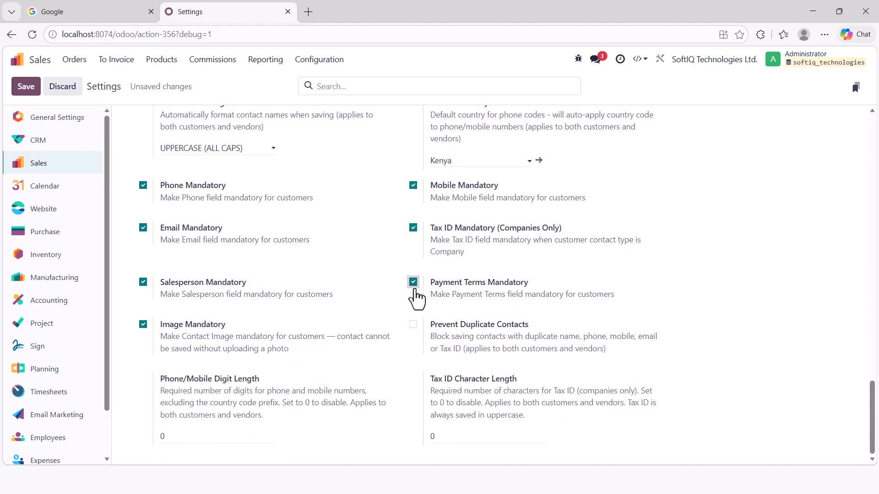
pyautogui.click(415, 326)
# - Set phone length to 9 digits and Tax ID length to 11, then save the settings
pyautogui.click(209, 436)
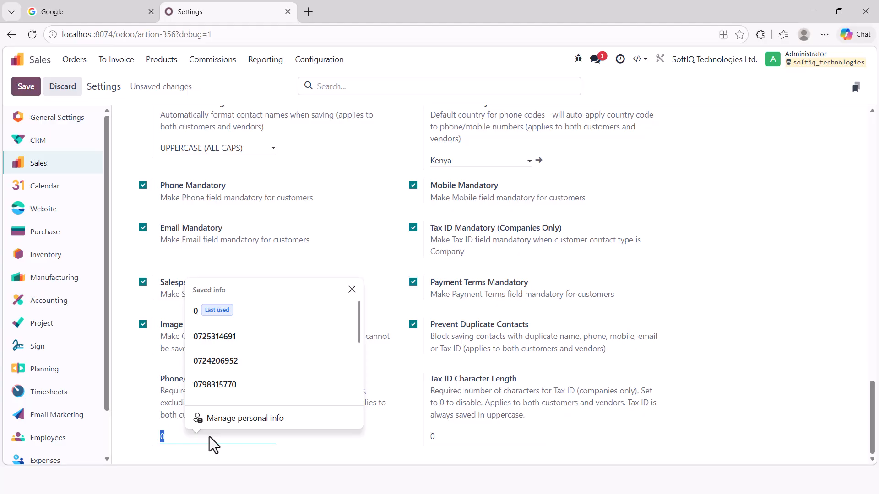
pyautogui.click(199, 456)
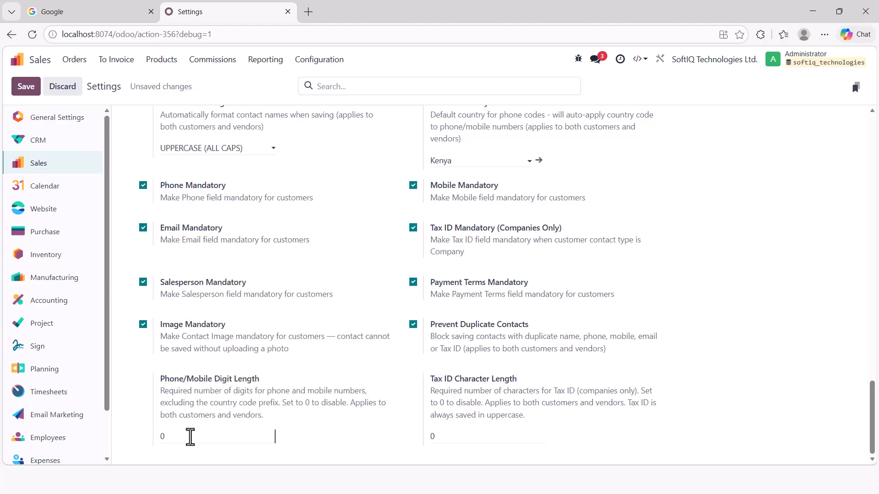
pyautogui.click(190, 438)
pyautogui.write('9')
pyautogui.click(453, 437)
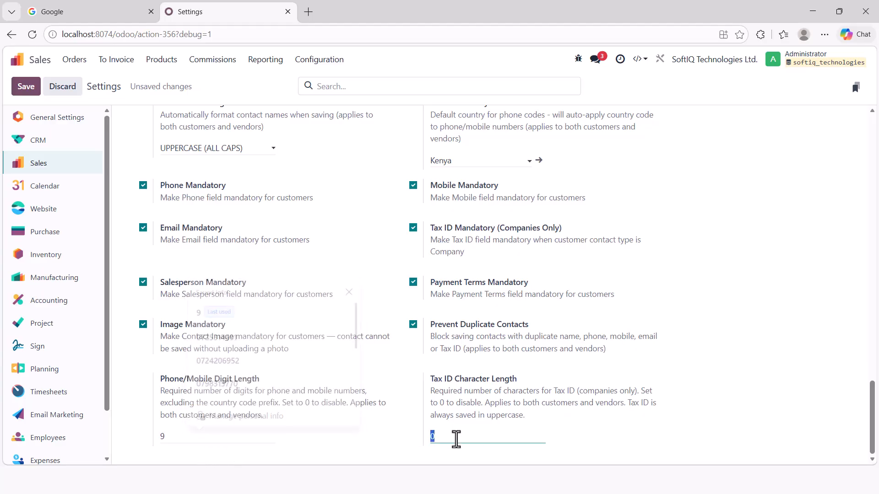
pyautogui.write('11')
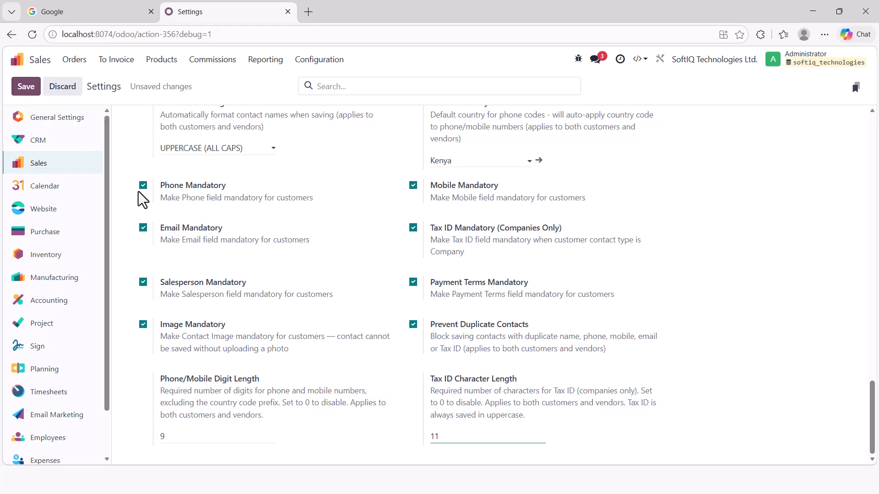
pyautogui.click(18, 88)
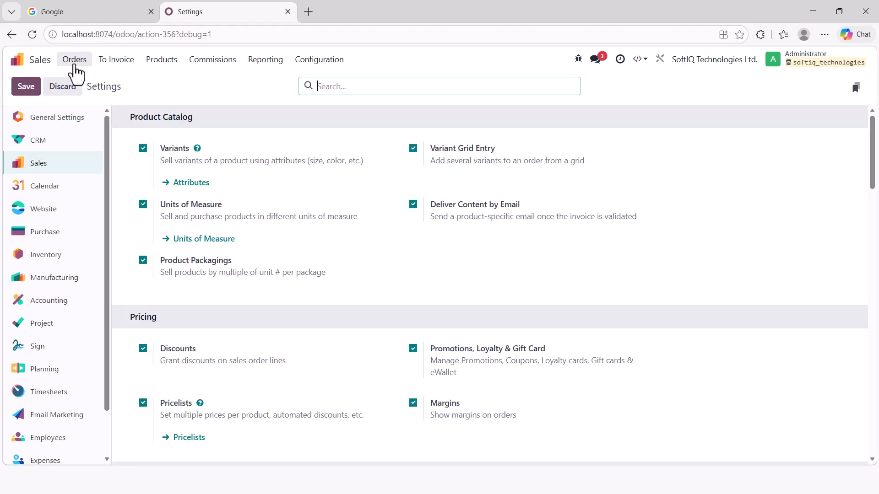
# - Create a new Individual customer with just the customer's full name and attempt to save it
pyautogui.click(75, 66)
pyautogui.click(79, 129)
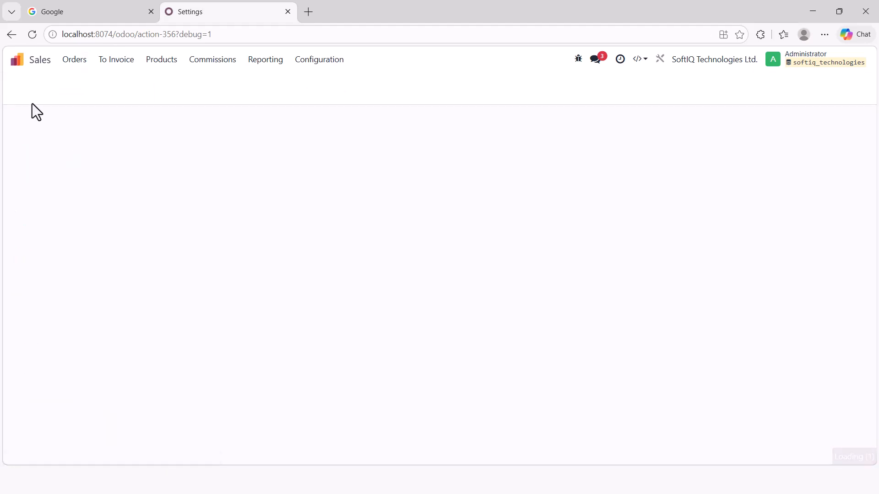
pyautogui.click(27, 89)
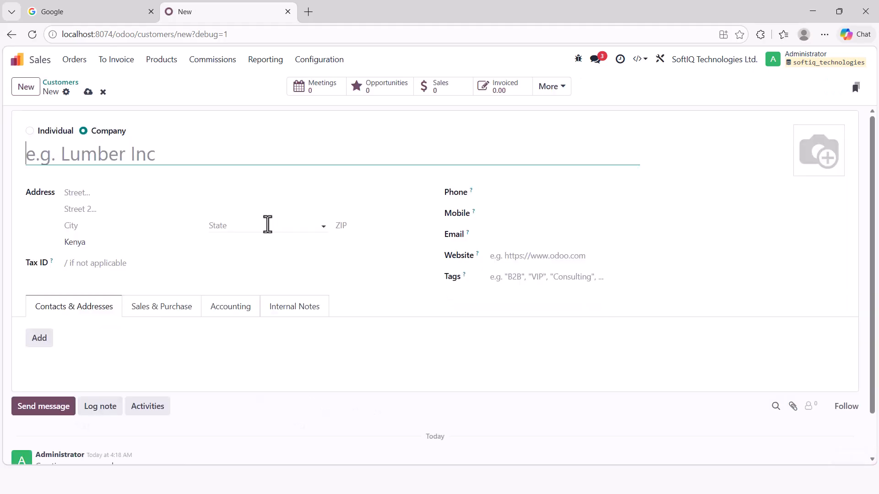
pyautogui.click(56, 131)
pyautogui.click(61, 152)
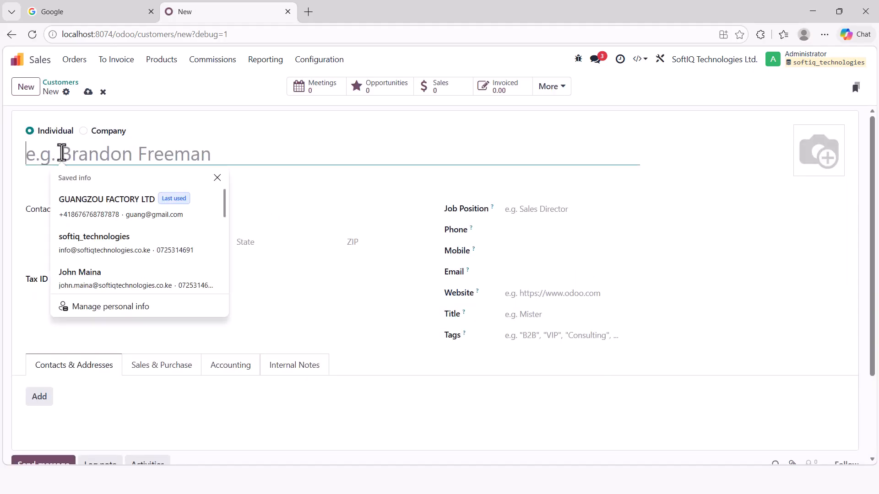
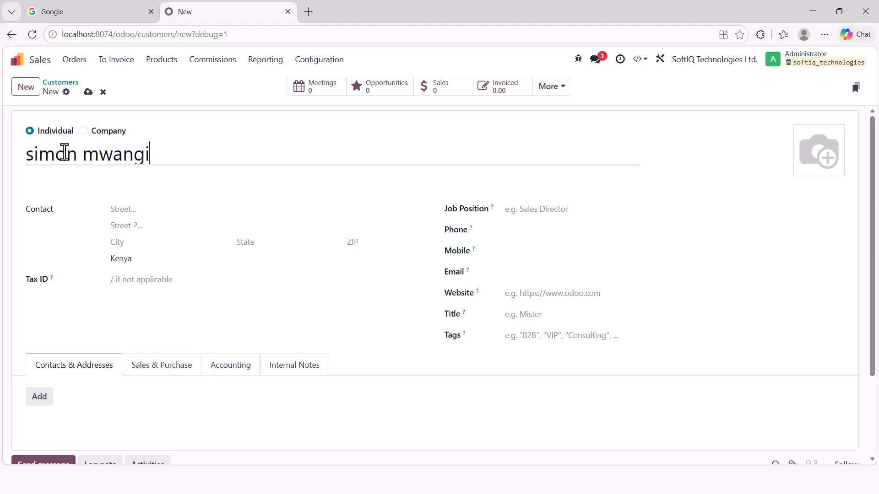
pyautogui.click(88, 92)
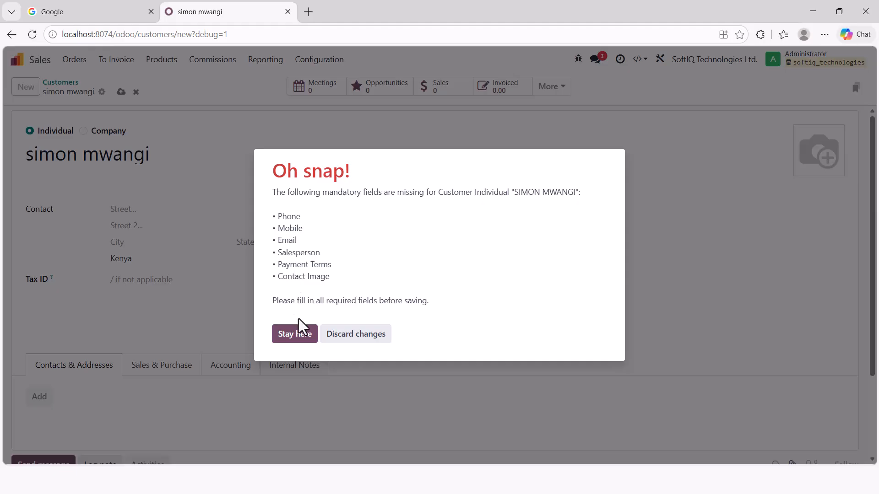
# - Enter the customer's phone and mobile numbers plus a partial email, then retry saving
pyautogui.click(295, 339)
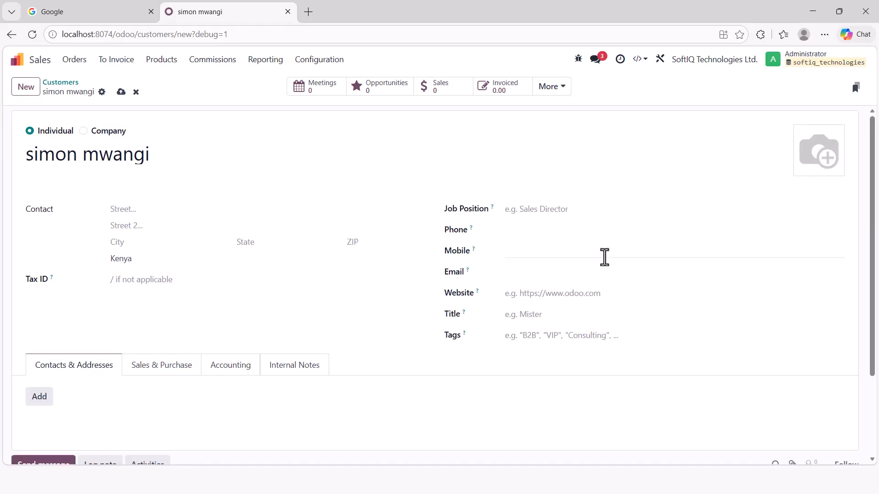
pyautogui.click(576, 231)
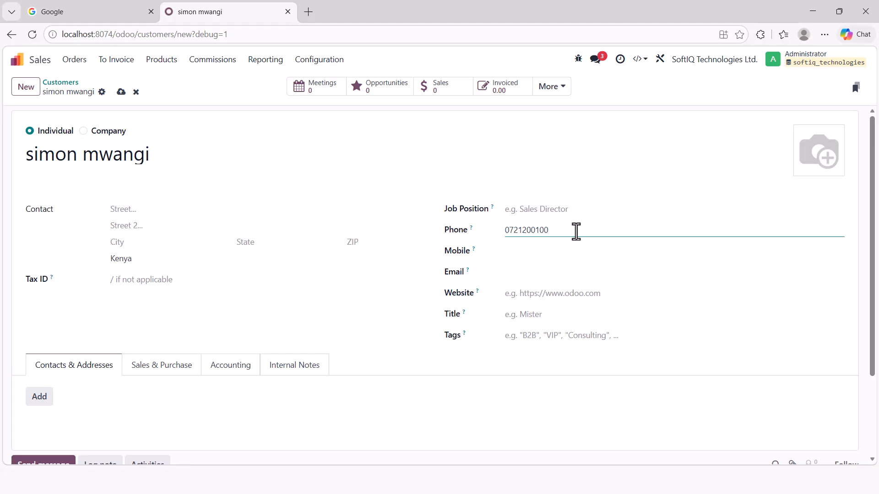
pyautogui.click(520, 251)
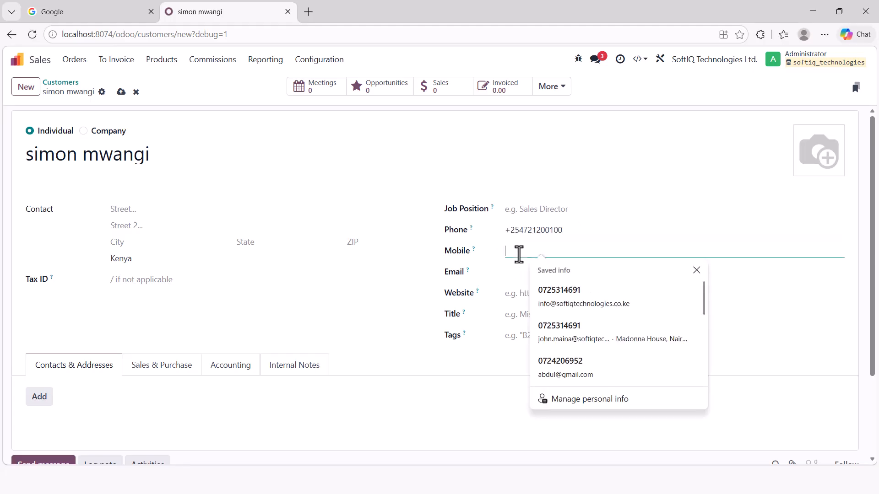
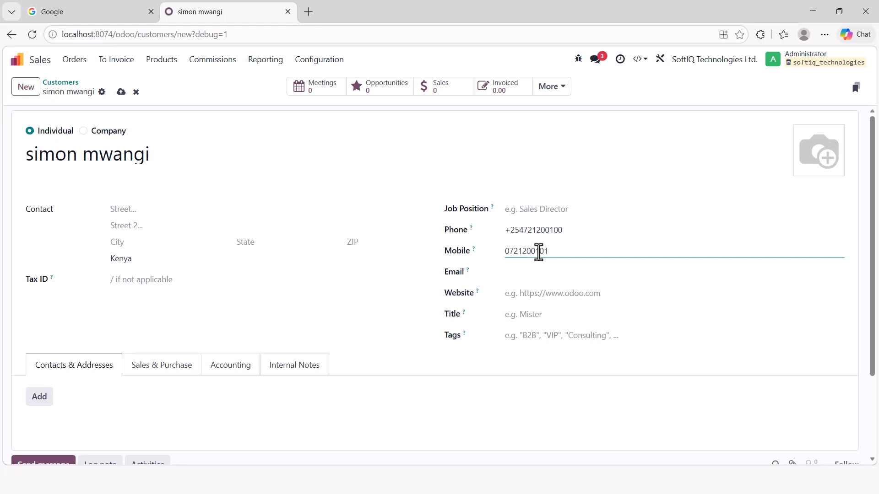
pyautogui.click(518, 271)
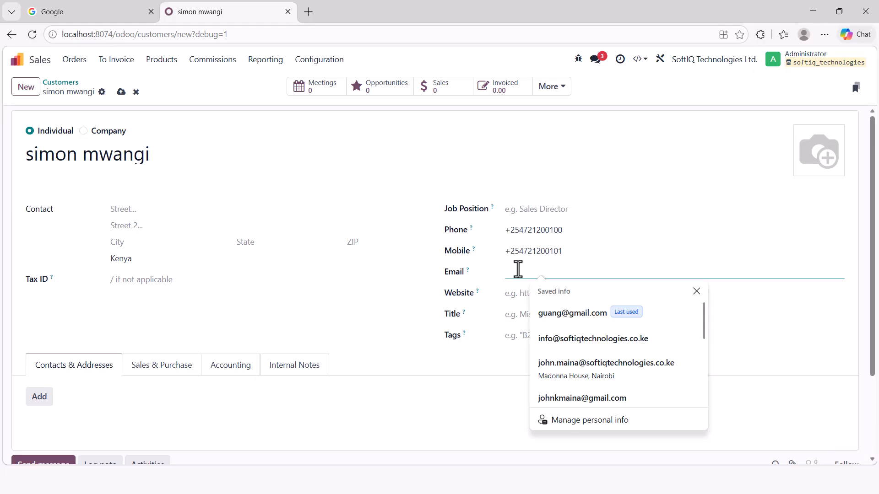
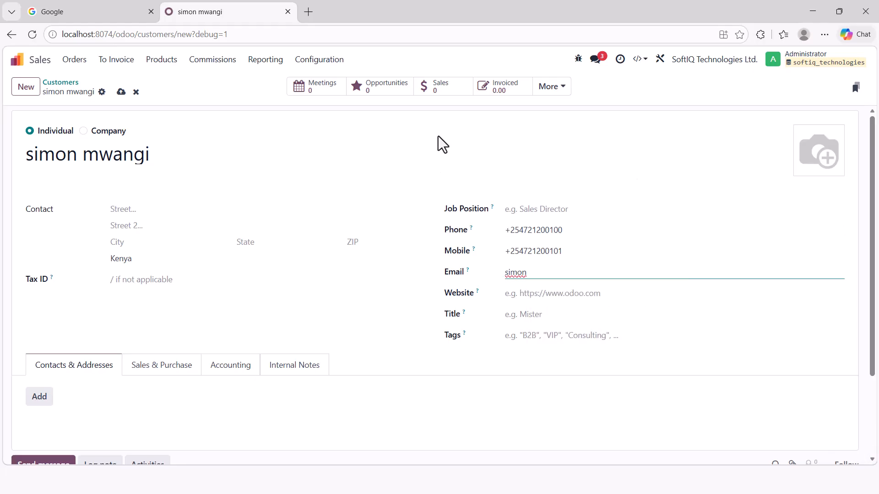
pyautogui.click(121, 91)
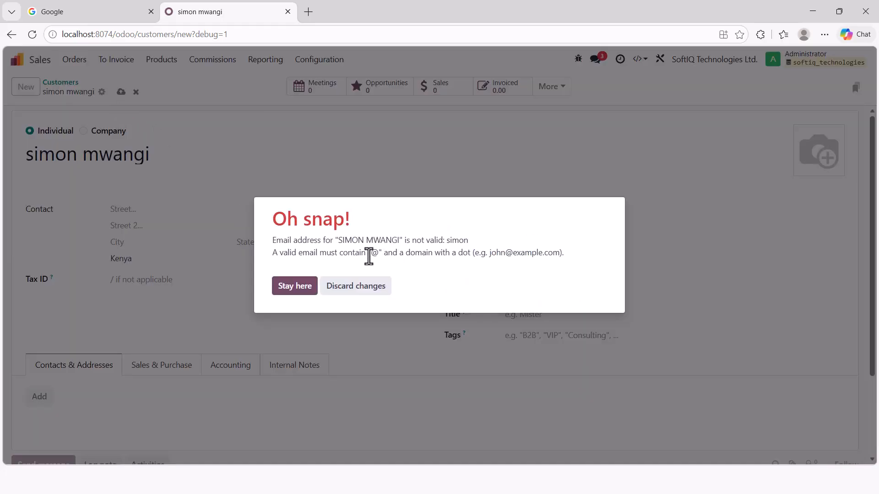
# - Complete the customer's email address, enter a short Tax ID, and retry saving
pyautogui.click(293, 287)
pyautogui.click(540, 273)
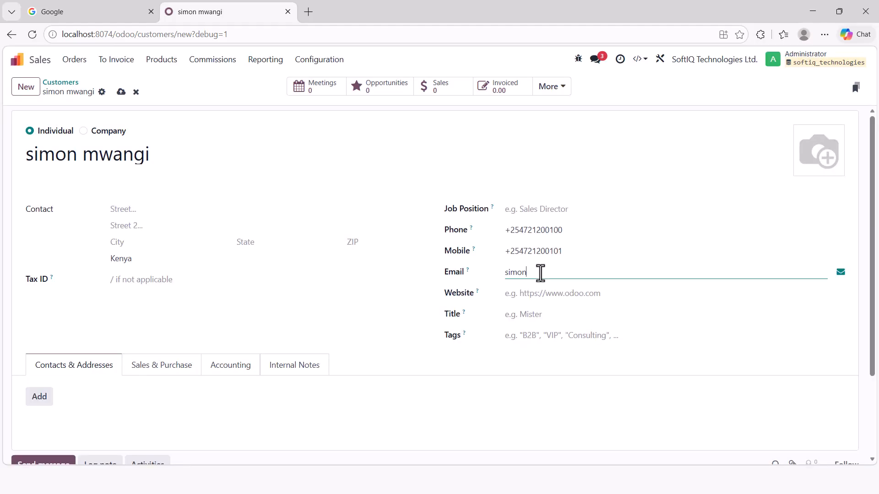
pyautogui.write('@gmail.com')
pyautogui.click(137, 281)
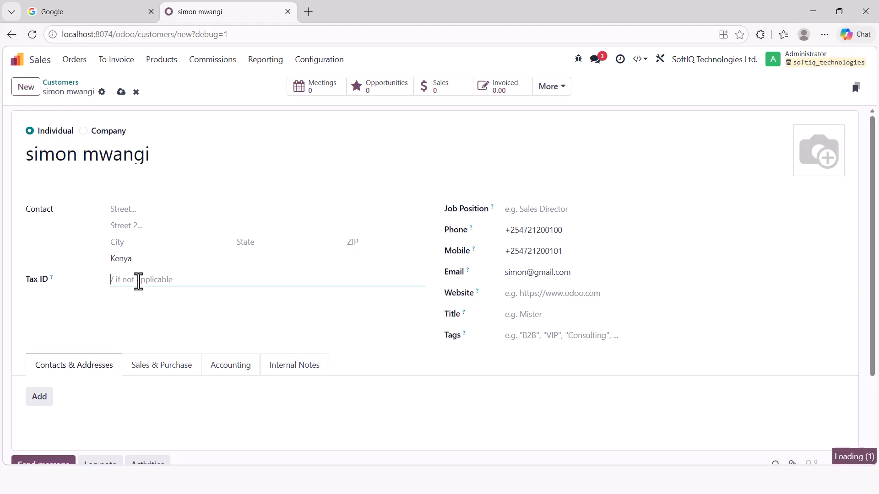
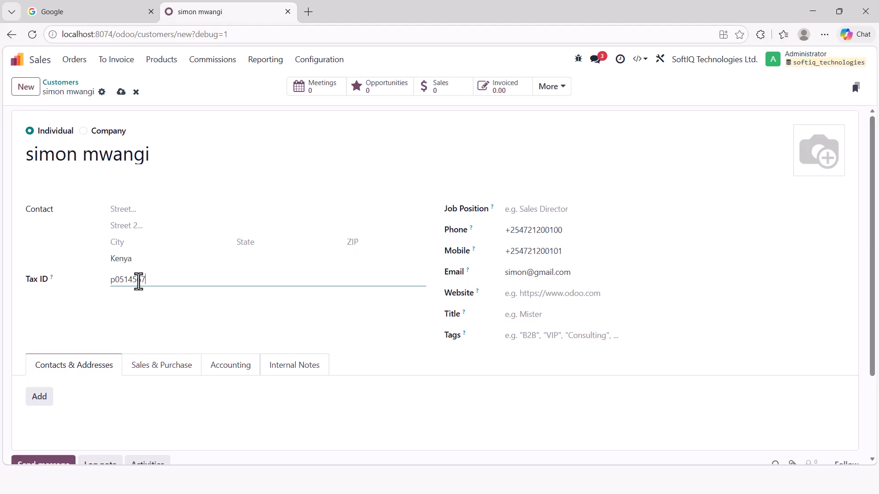
pyautogui.click(121, 94)
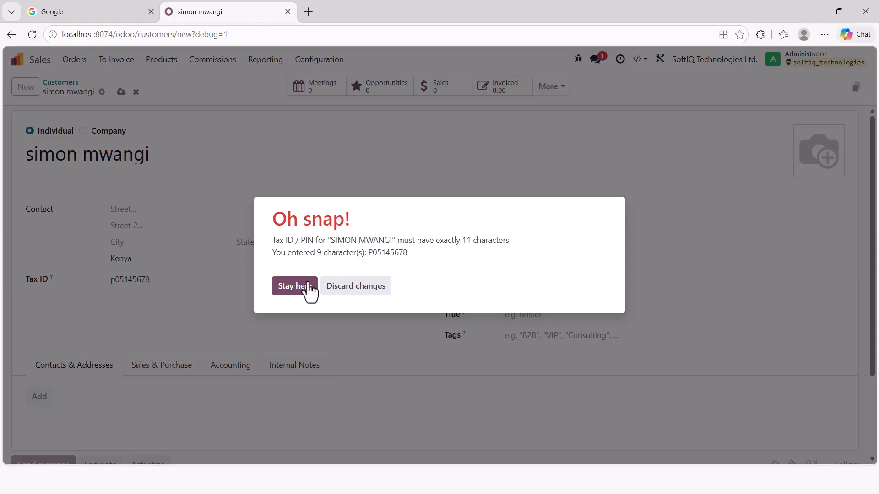
# - Fix the Tax ID to 11 characters; set salesperson Administrator and 15 Days payment terms
pyautogui.click(280, 291)
pyautogui.click(177, 281)
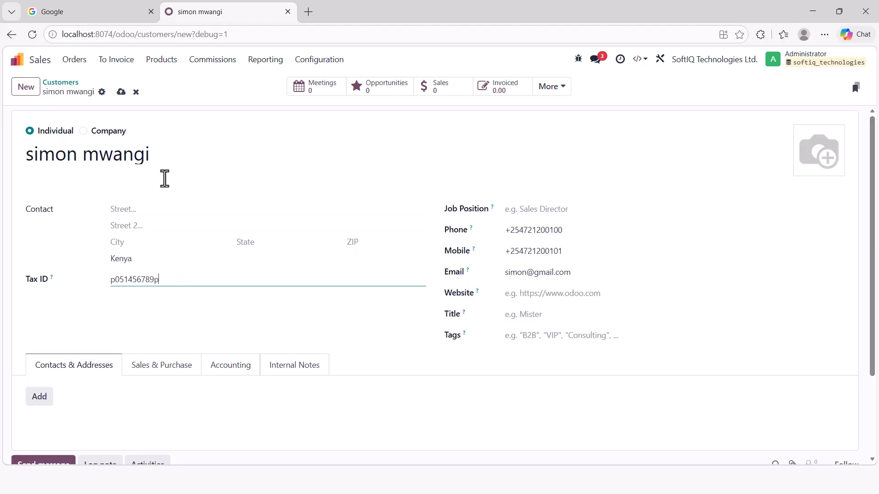
pyautogui.click(151, 371)
pyautogui.scroll(-3, 141, 342)
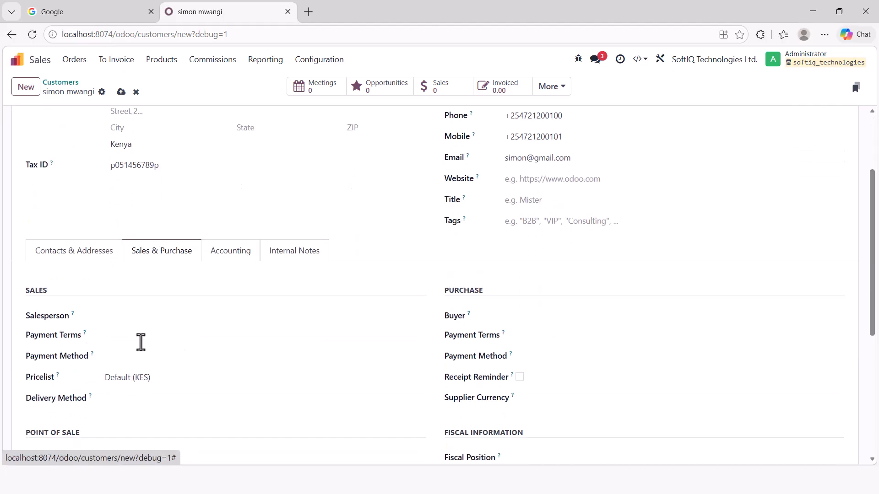
pyautogui.click(142, 319)
pyautogui.click(136, 337)
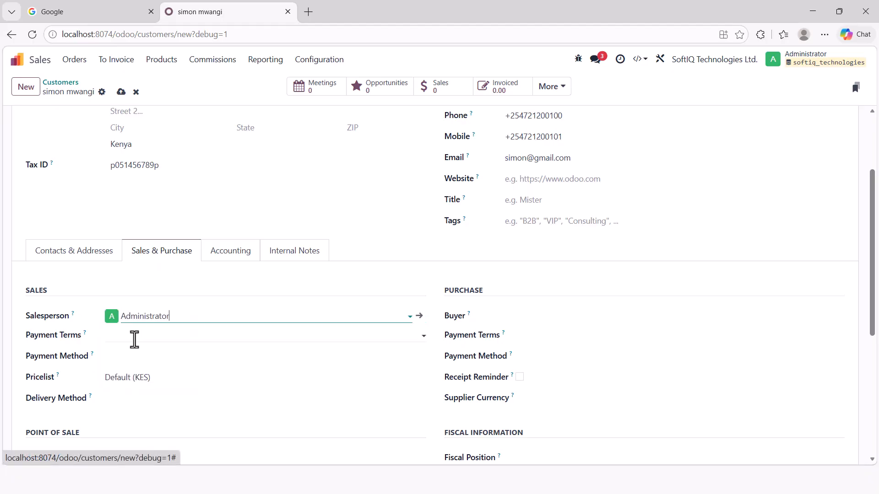
pyautogui.click(134, 339)
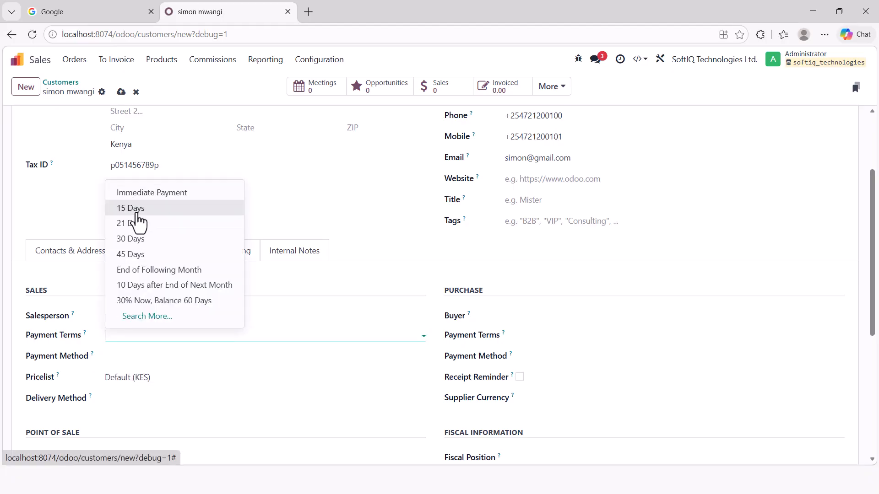
pyautogui.click(136, 206)
pyautogui.scroll(3, 122, 147)
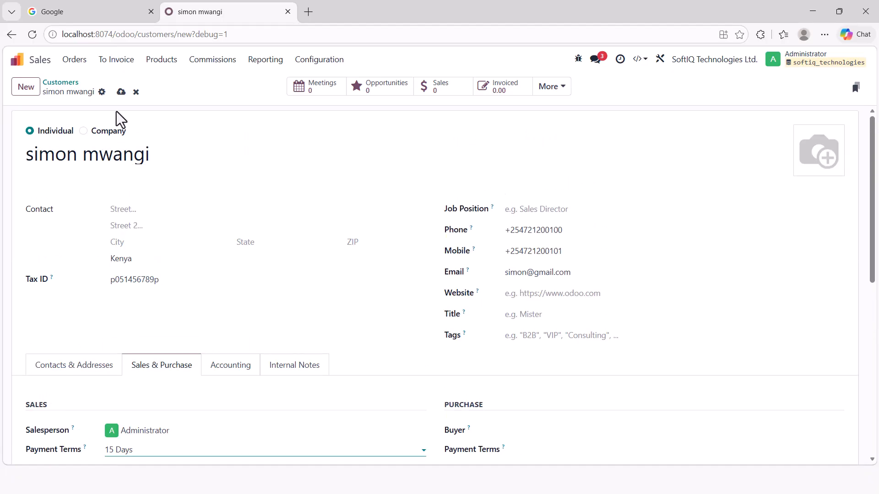
# - Retry saving, then start uploading a contact image from the Desktop YOUTUBE folder
pyautogui.click(121, 92)
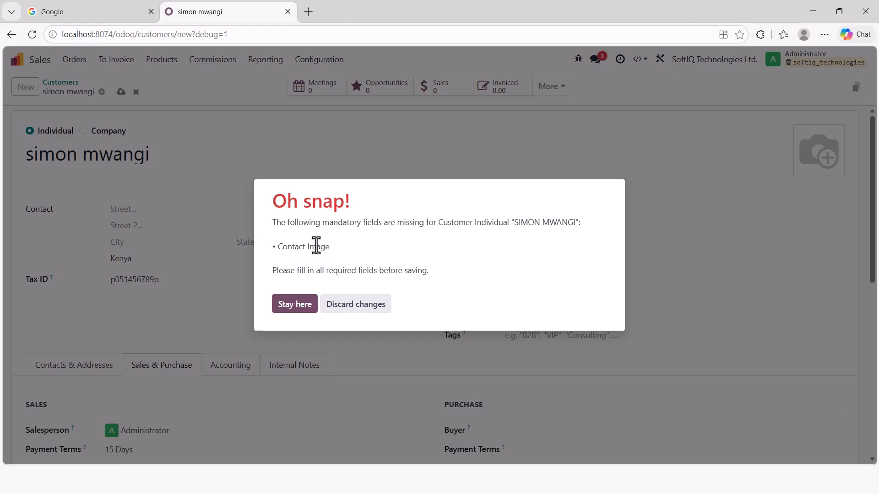
pyautogui.click(300, 307)
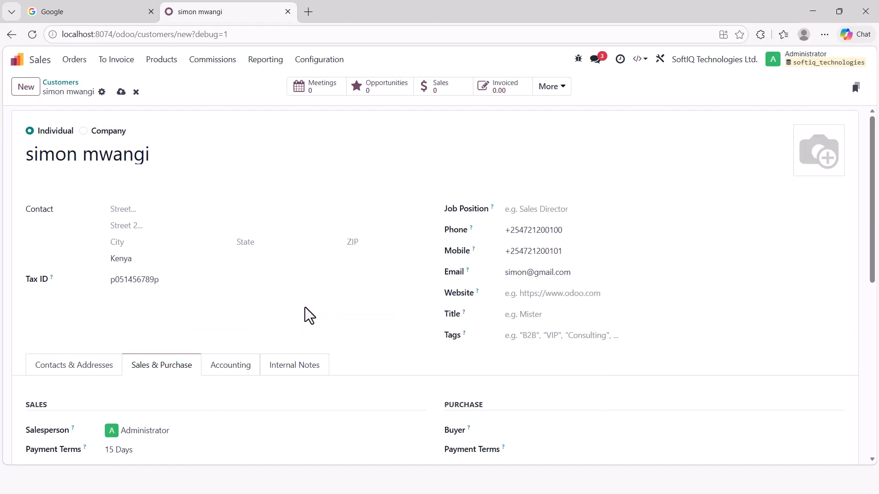
pyautogui.click(802, 170)
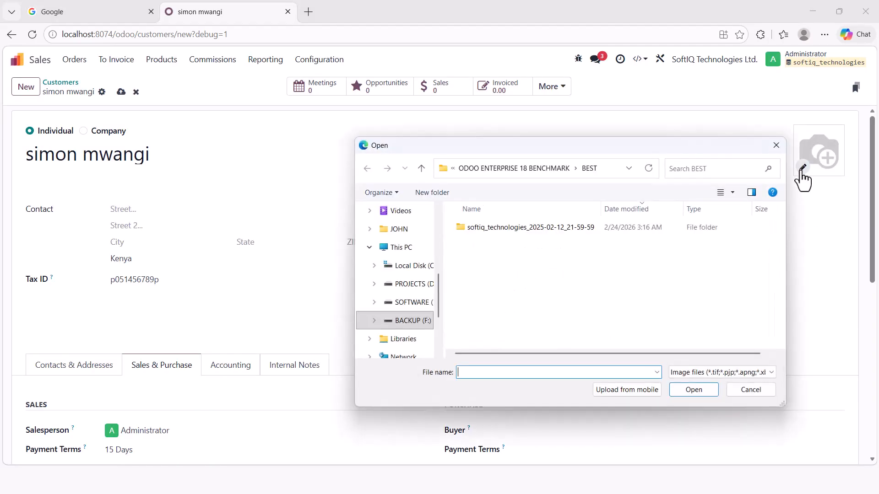
pyautogui.scroll(5, 436, 230)
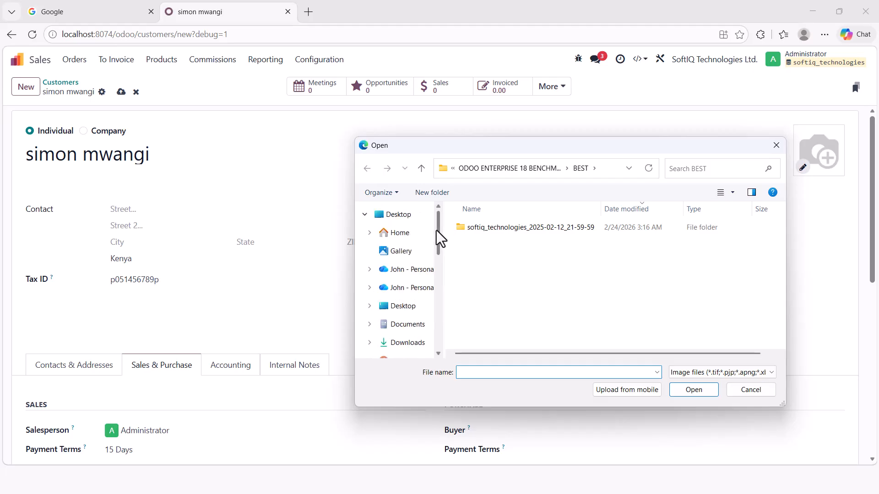
pyautogui.click(415, 306)
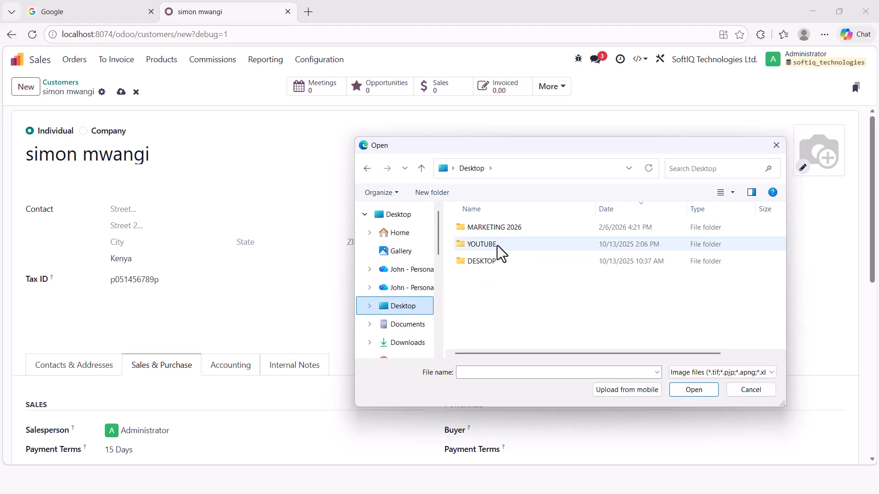
pyautogui.click(498, 246)
pyautogui.doubleClick(498, 245)
# - Pick the customer's photo from the contact validation images folder and save the record
pyautogui.doubleClick(499, 245)
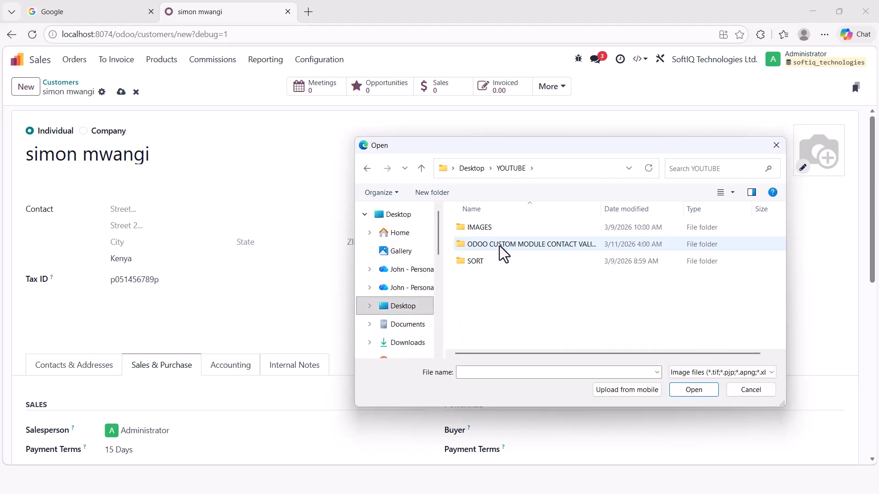
pyautogui.doubleClick(501, 244)
pyautogui.doubleClick(494, 229)
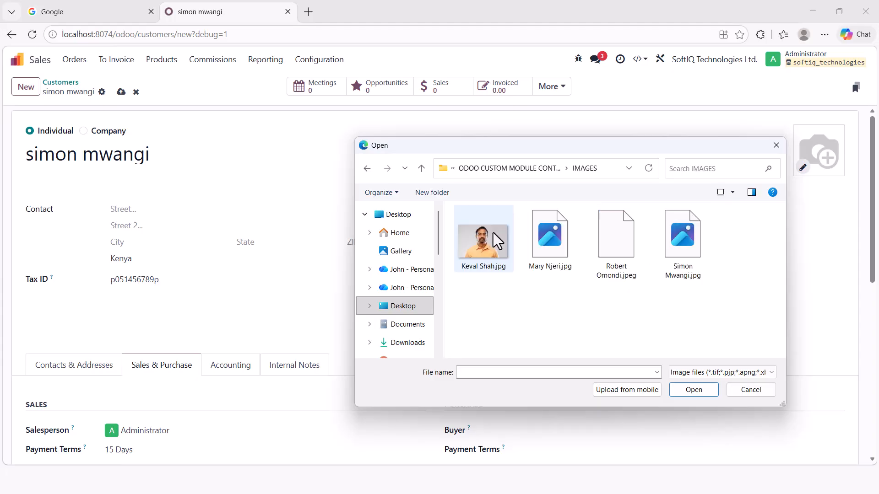
pyautogui.click(689, 256)
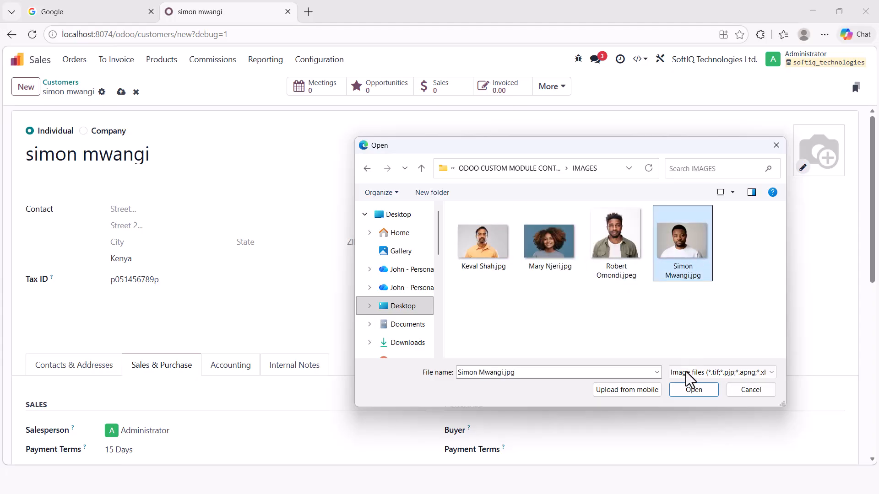
pyautogui.click(686, 389)
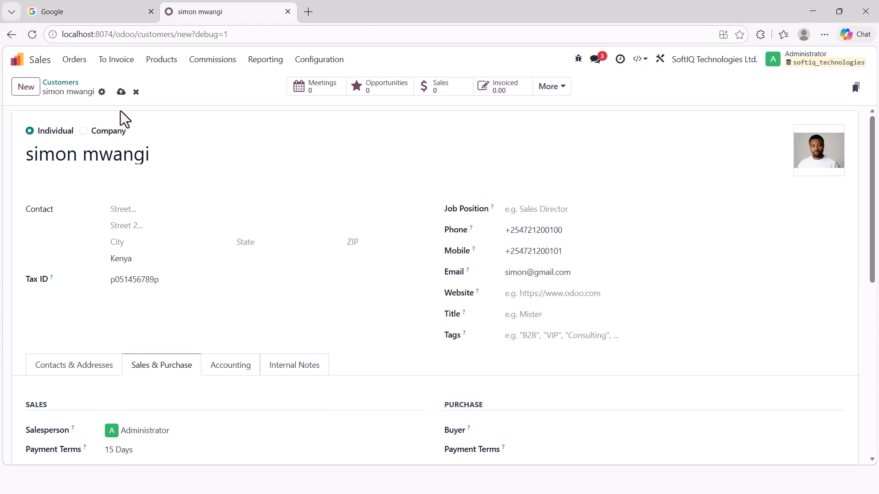
pyautogui.click(120, 93)
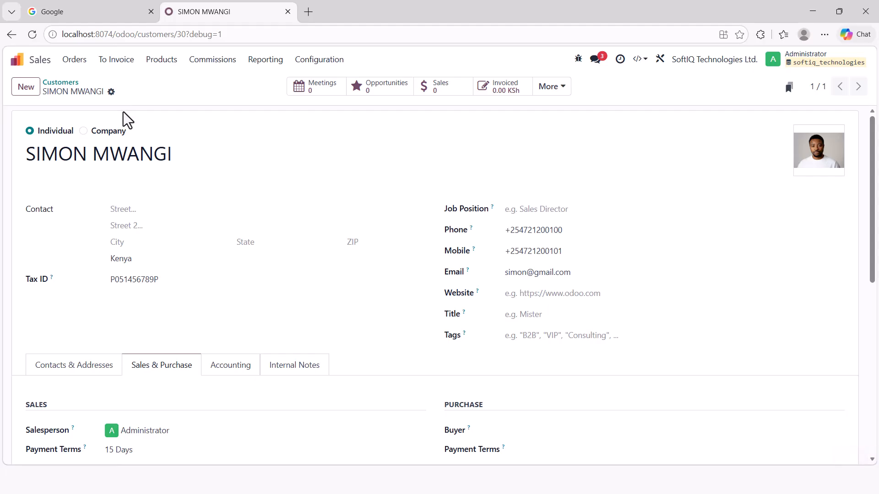
pyautogui.click(185, 156)
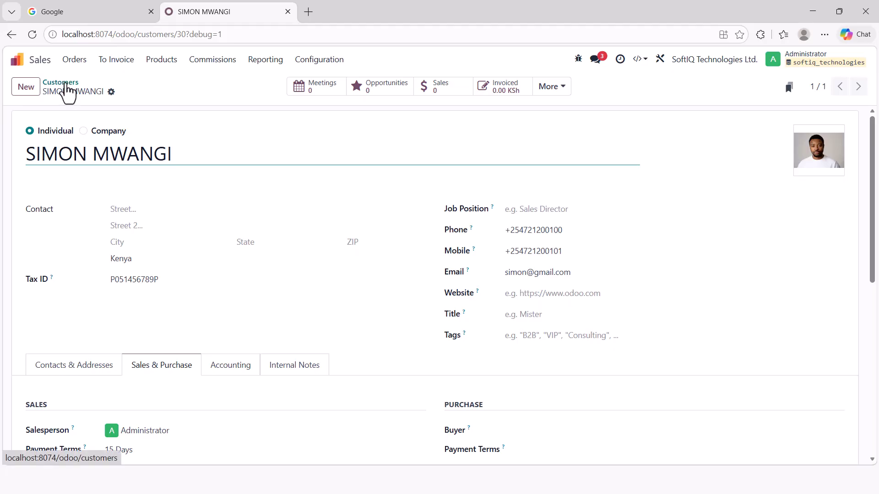
# - Start a new Company customer record named 'alfax systems'
pyautogui.click(18, 92)
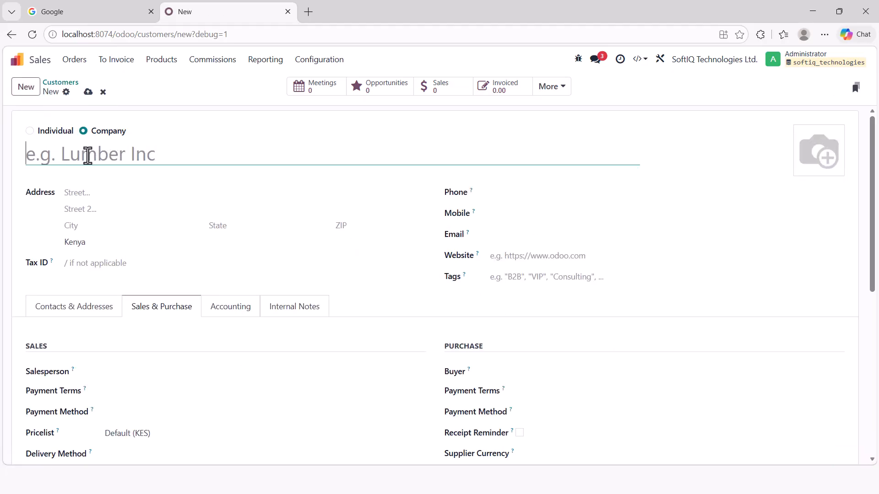
pyautogui.write('al')
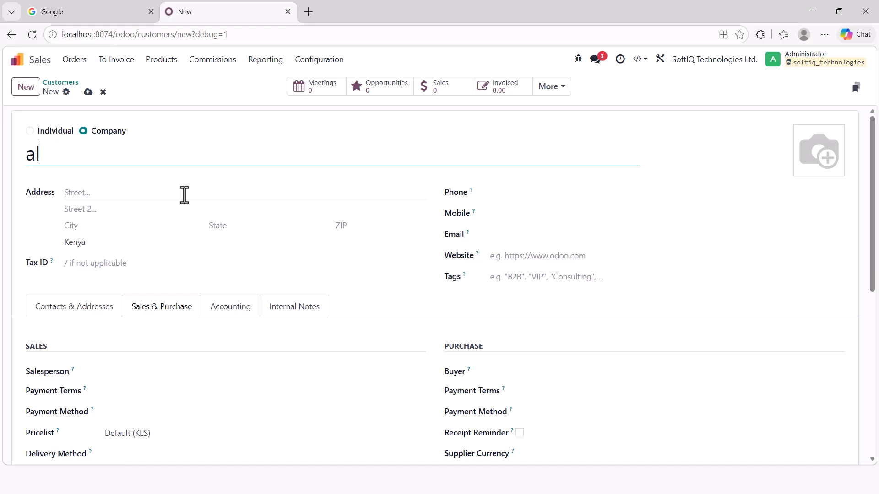
pyautogui.write('fax systems')
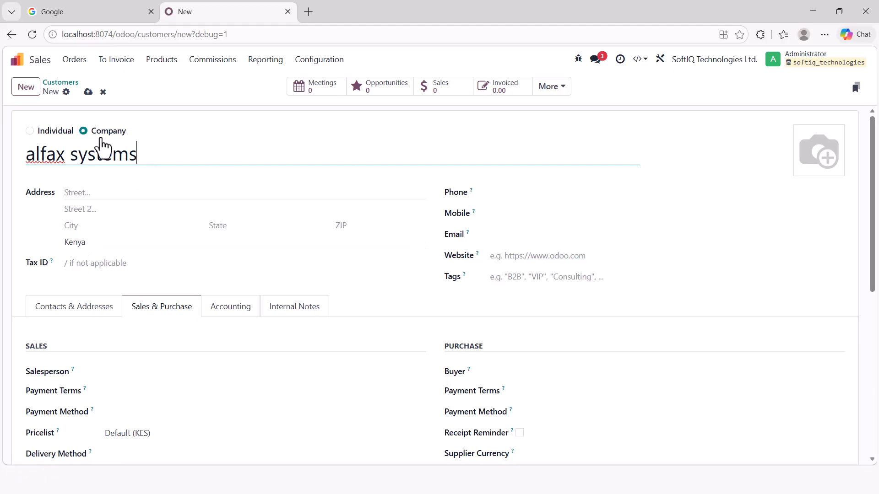
# - Attempt saving alfax systems, add the company's phone number, and save again
pyautogui.click(88, 92)
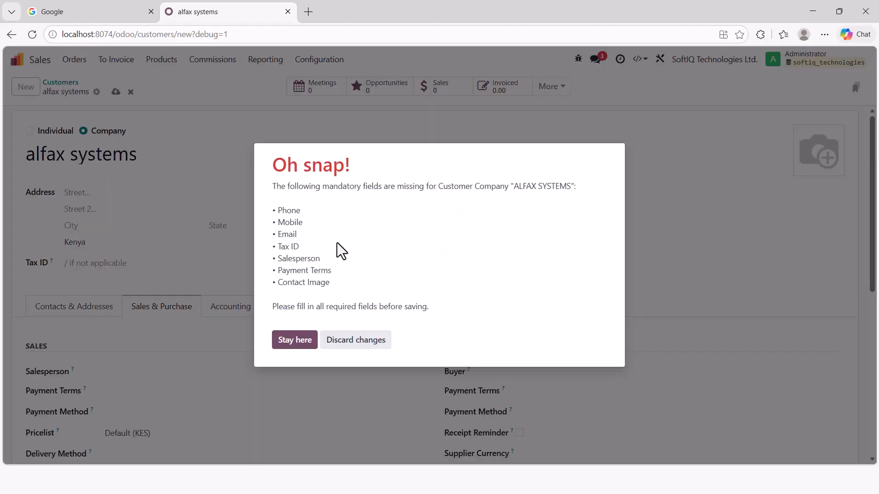
pyautogui.click(291, 342)
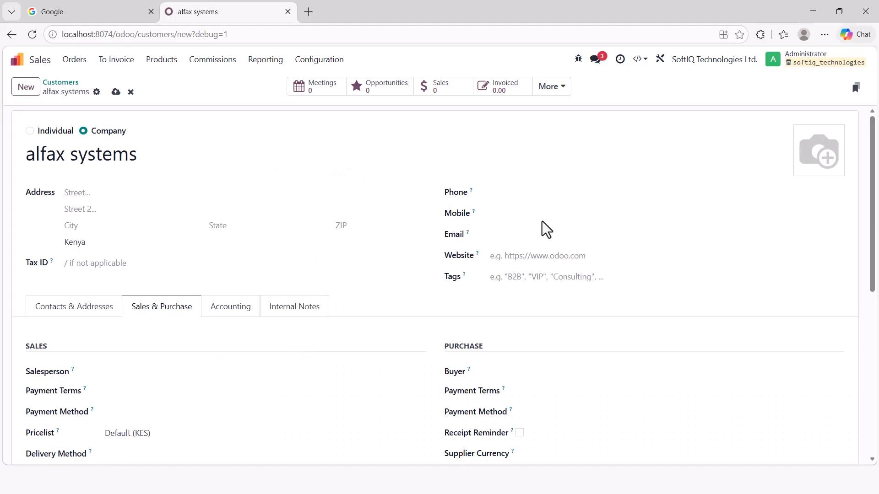
pyautogui.click(548, 198)
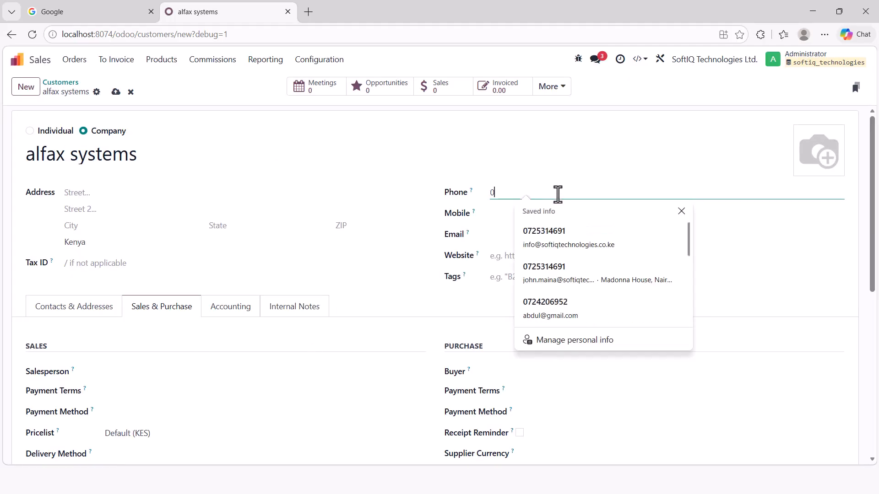
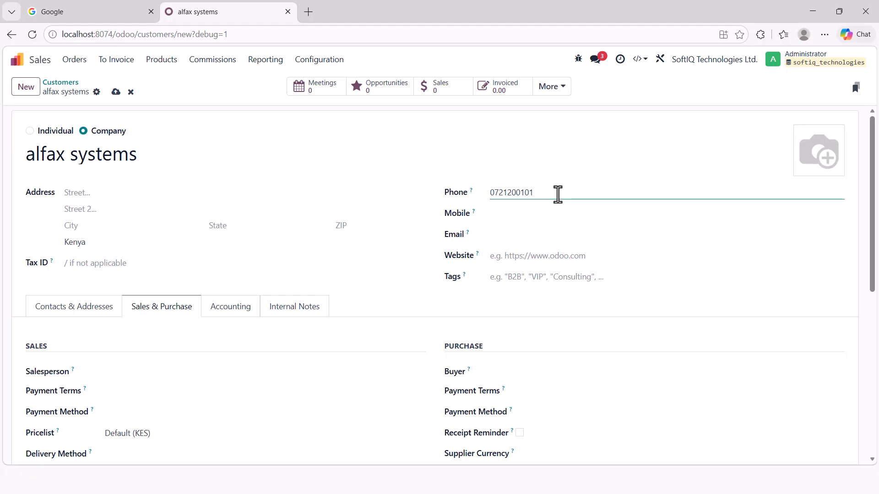
pyautogui.click(116, 92)
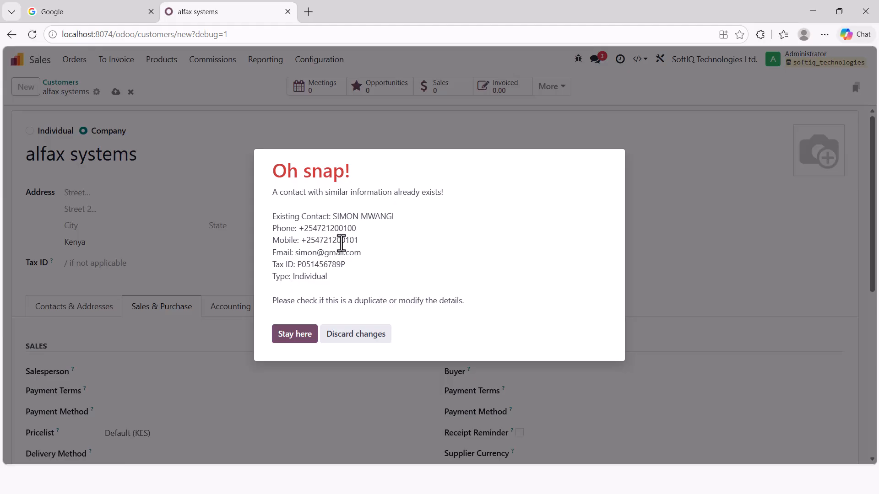
# - Add the company's mobile number and email address
pyautogui.click(293, 335)
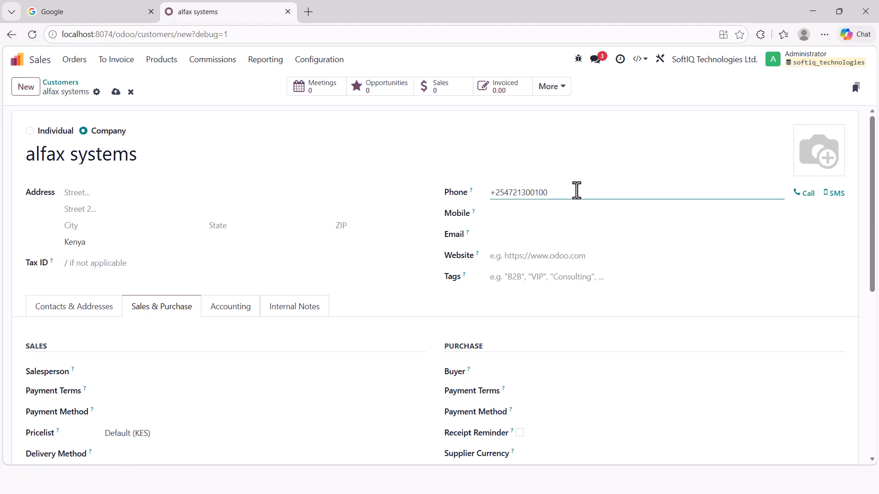
pyautogui.click(529, 212)
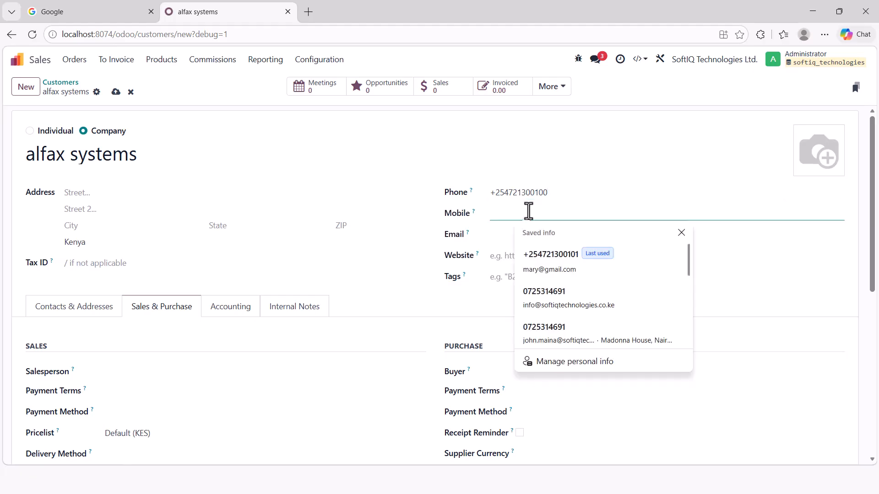
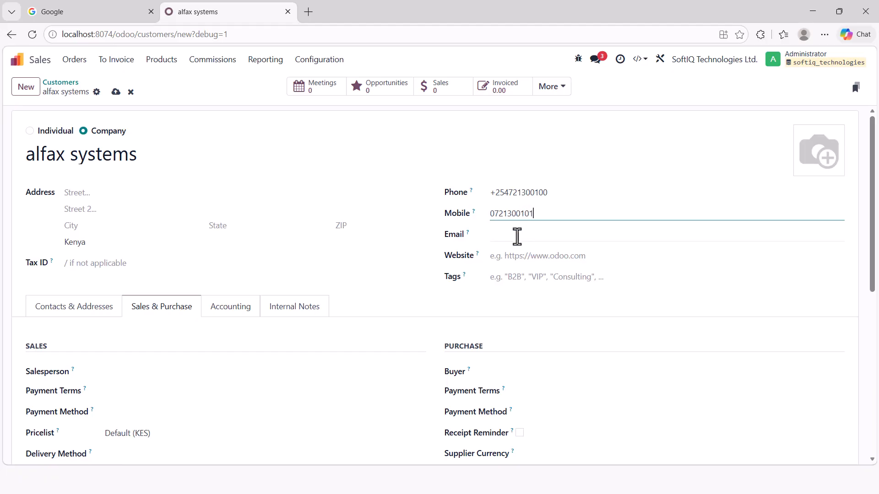
pyautogui.click(517, 236)
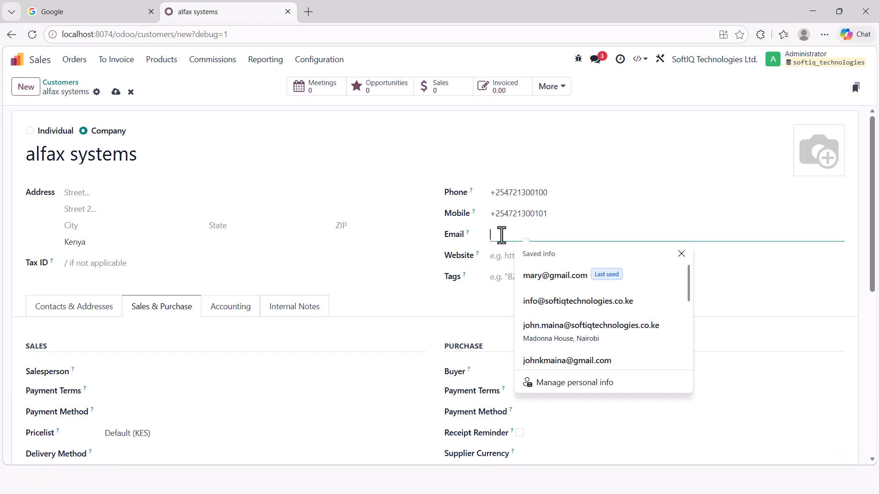
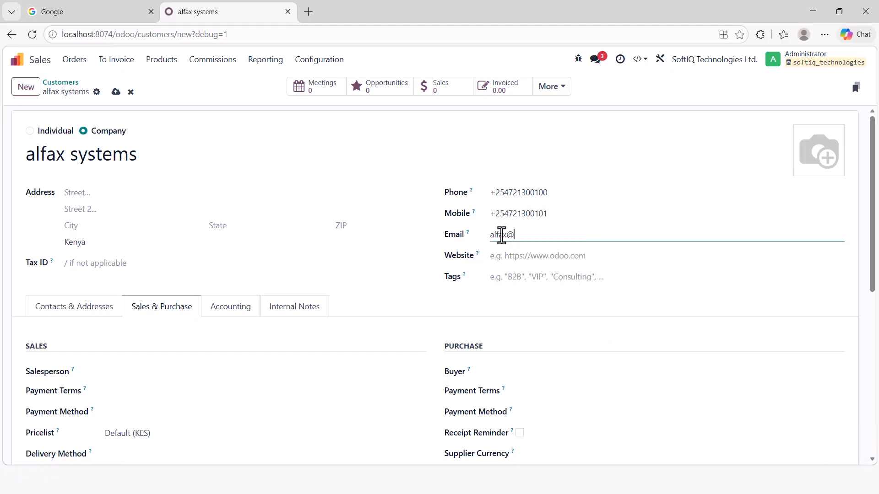
# - Set Administrator as salesperson, 15 Days payment terms and the Tax ID, then try saving
pyautogui.click(117, 372)
pyautogui.click(139, 391)
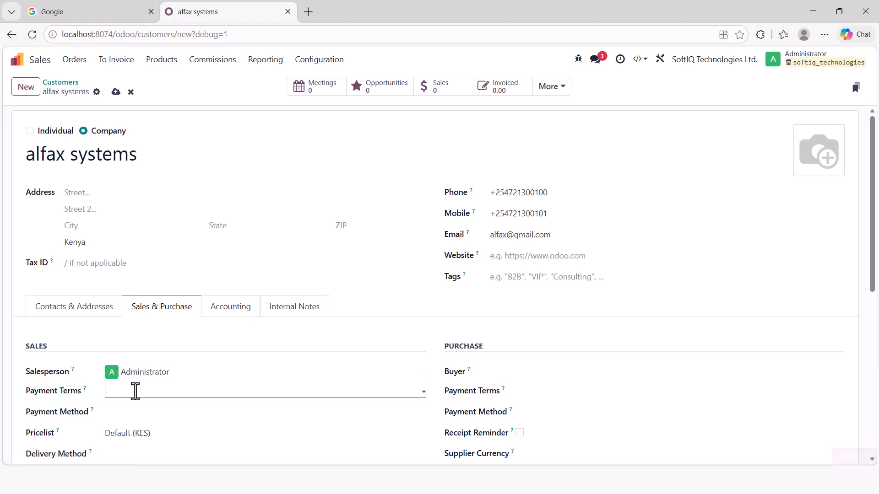
pyautogui.click(147, 274)
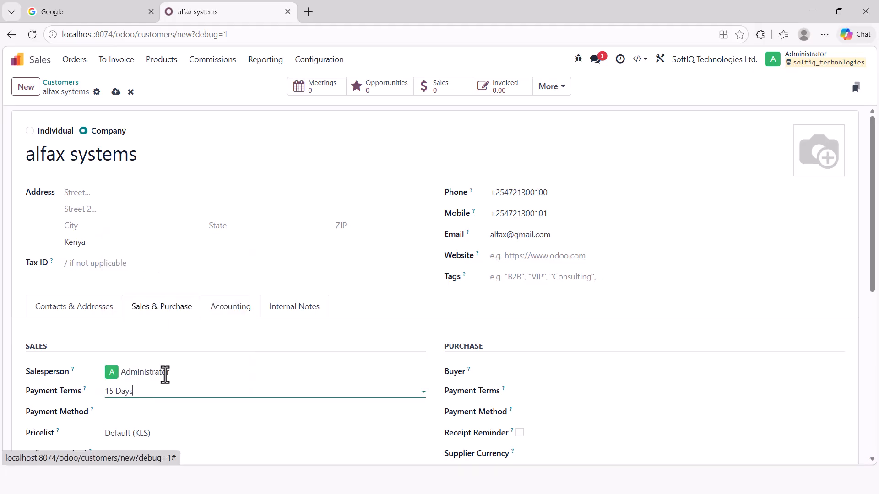
pyautogui.click(102, 264)
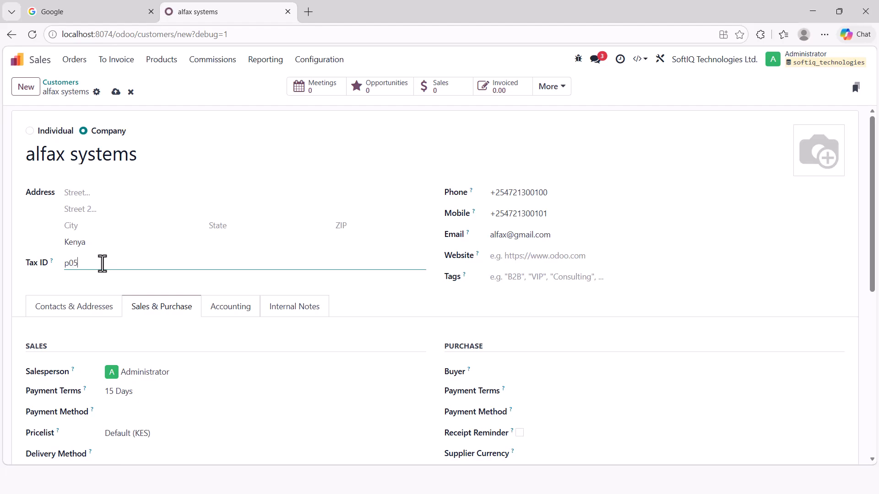
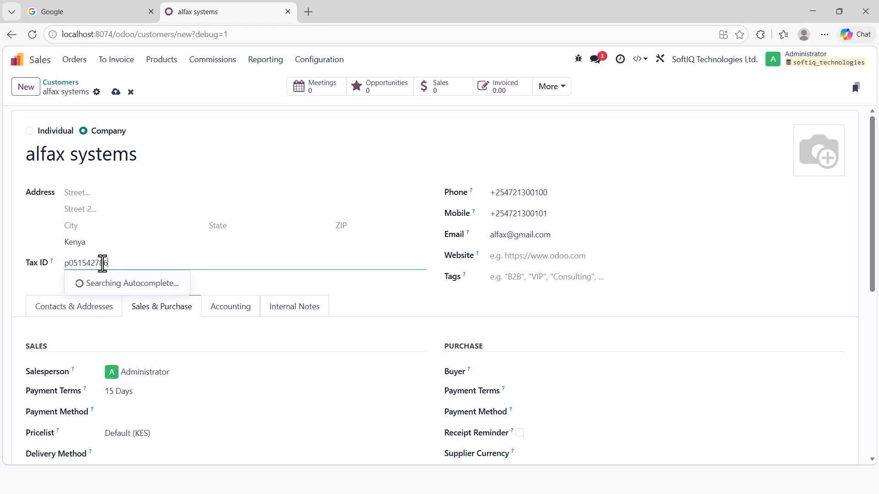
pyautogui.click(116, 92)
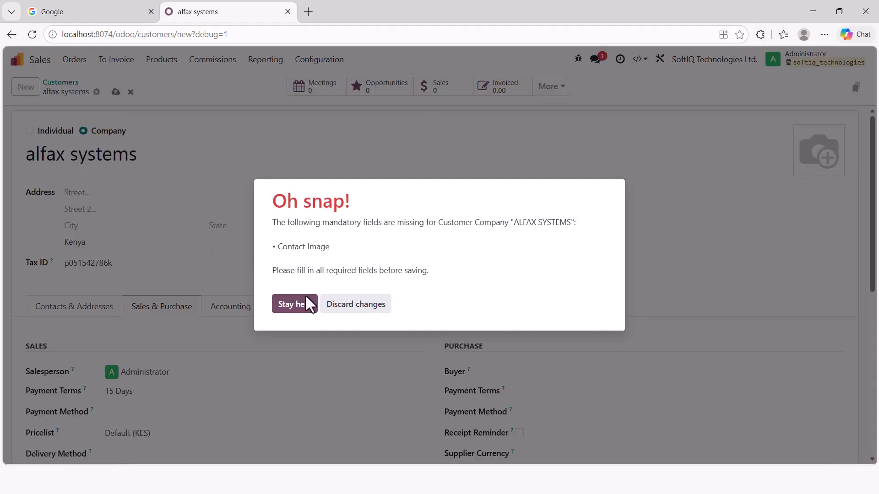
# - Add a portrait photo to the alfax systems company contact and save it as ALFAX SYSTEMS
pyautogui.click(303, 308)
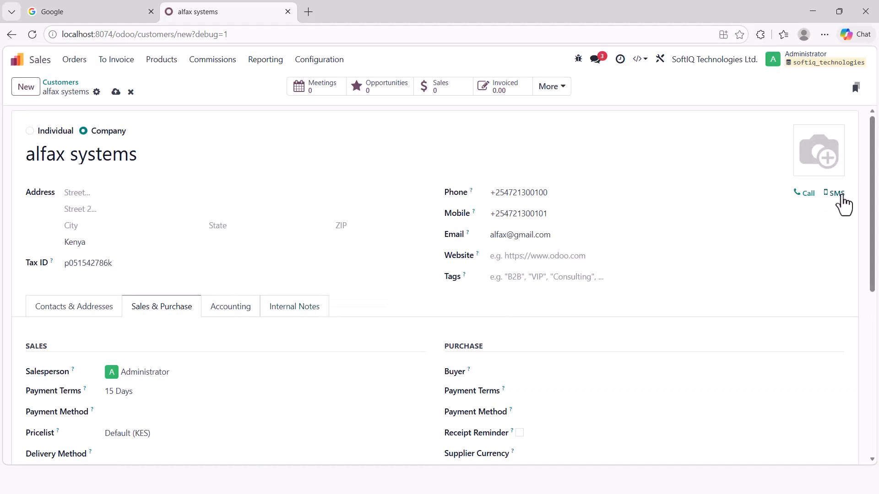
pyautogui.click(805, 163)
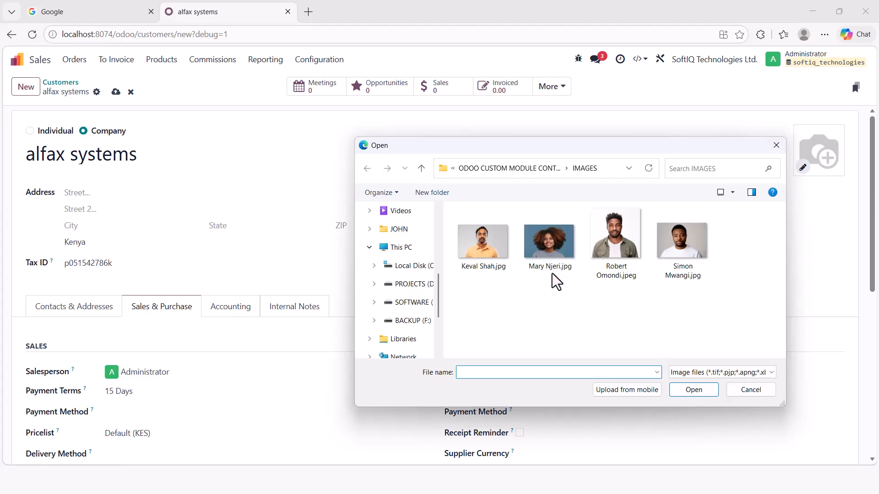
pyautogui.click(619, 254)
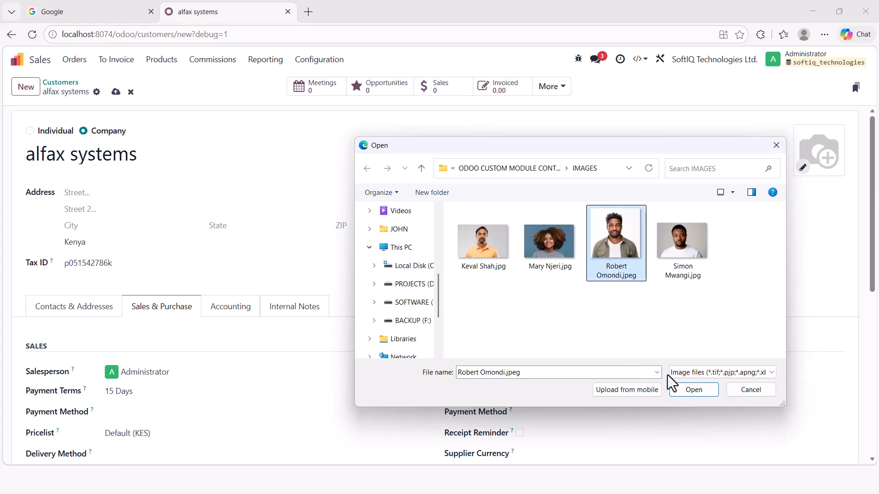
pyautogui.click(687, 389)
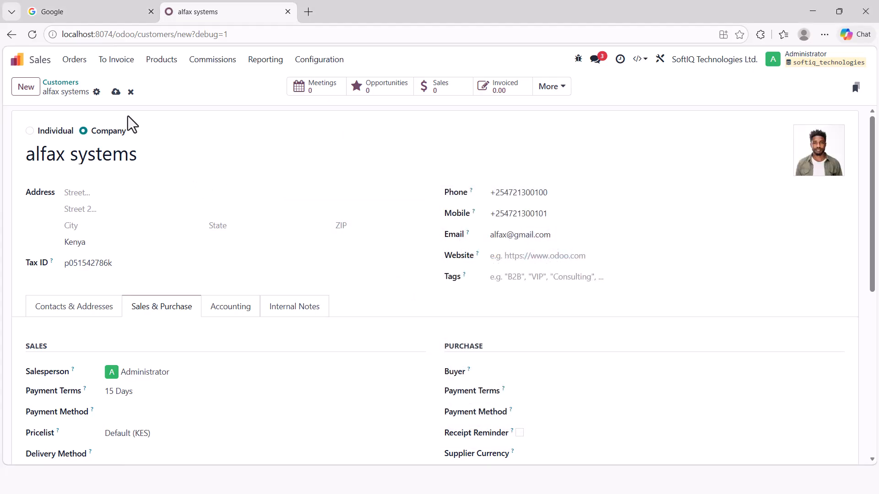
pyautogui.click(116, 92)
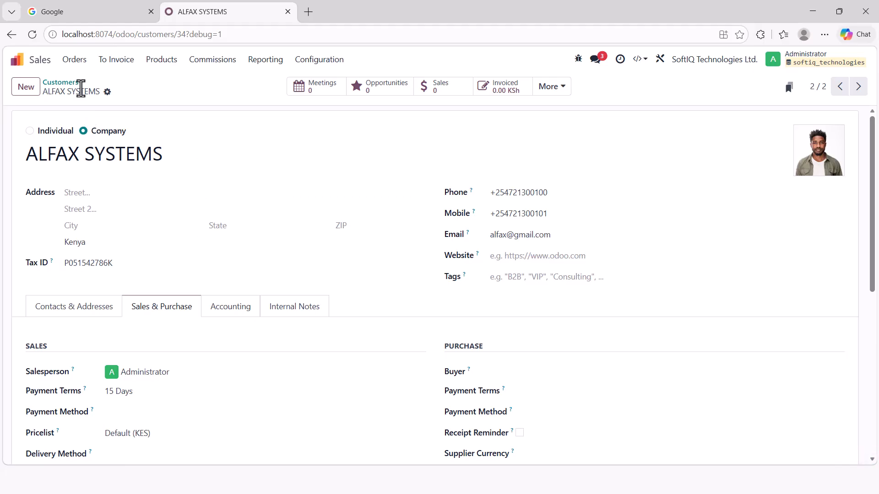
# - Duplicate the individual customer and replace the copy's name with a new person's name
pyautogui.click(67, 87)
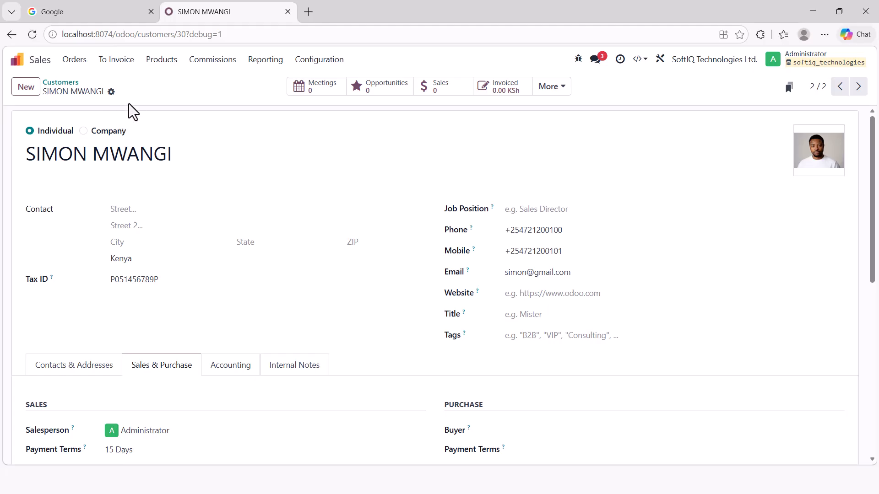
pyautogui.click(111, 93)
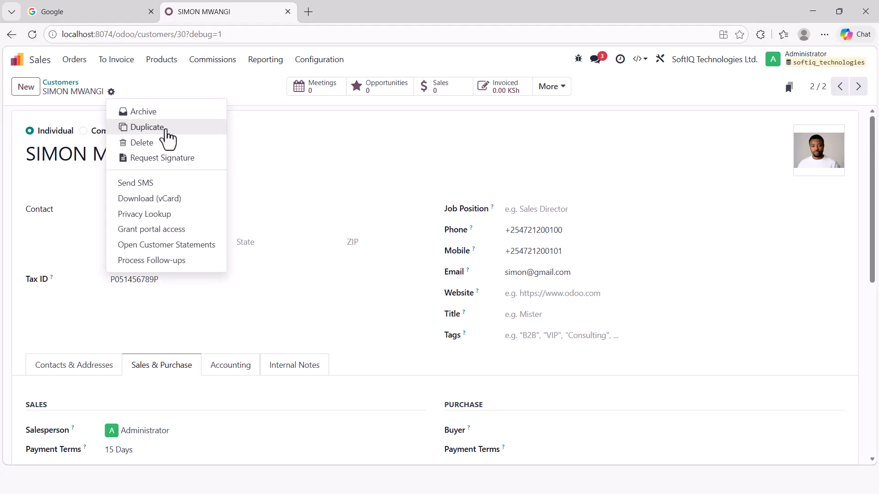
pyautogui.click(167, 130)
pyautogui.click(249, 163)
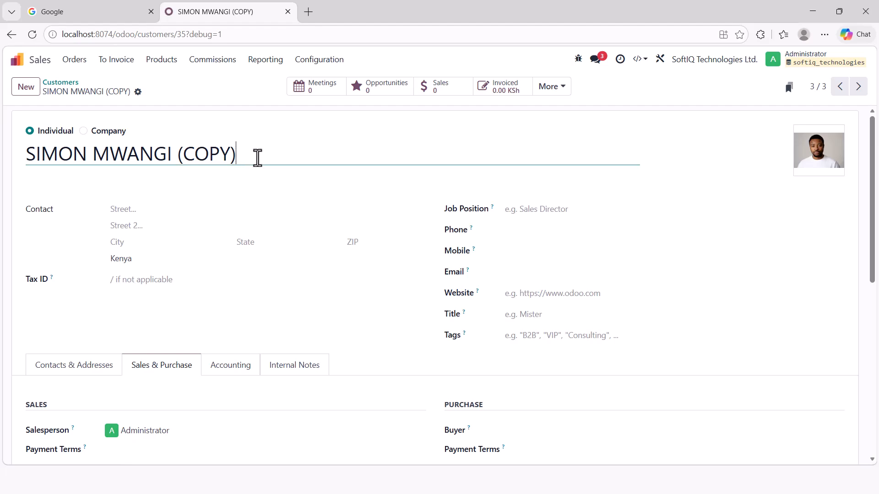
pyautogui.moveTo(258, 158); pyautogui.dragTo(25, 165)
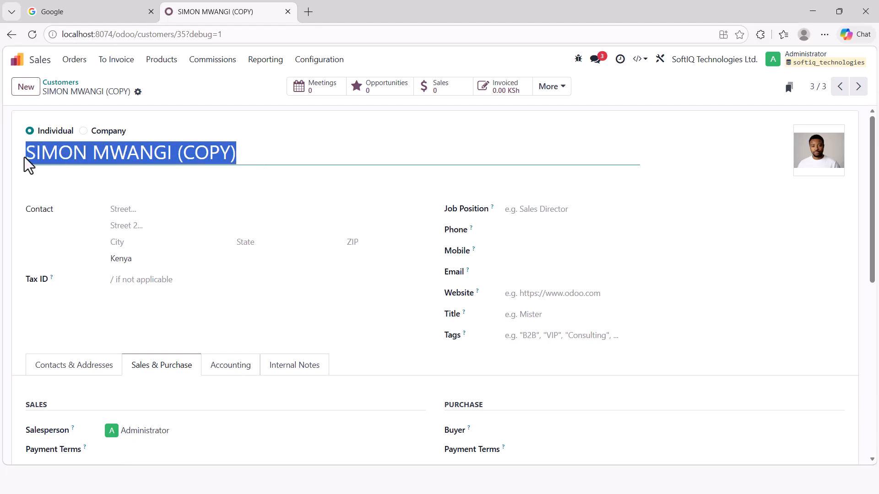
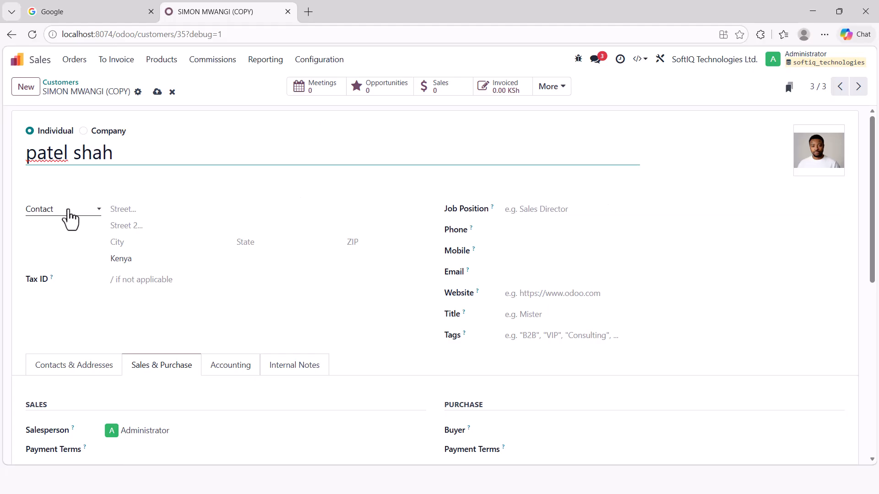
# - Enter the copied customer's phone number, mobile number and email address
pyautogui.click(528, 233)
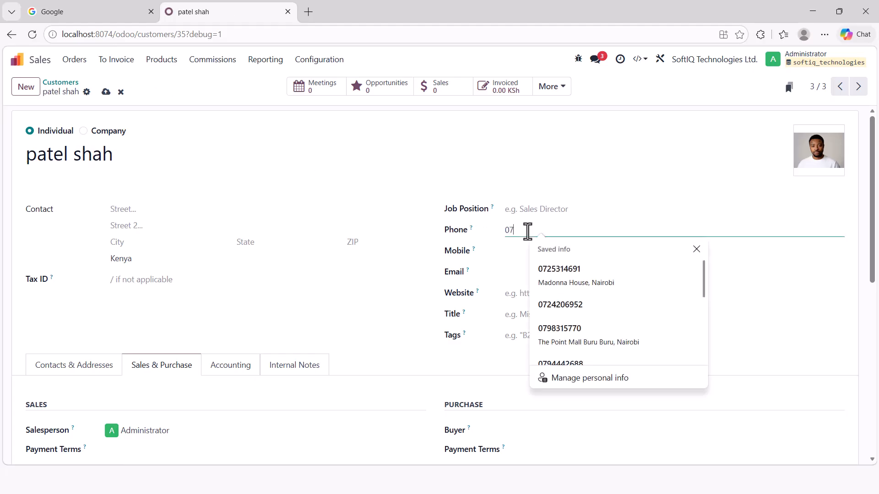
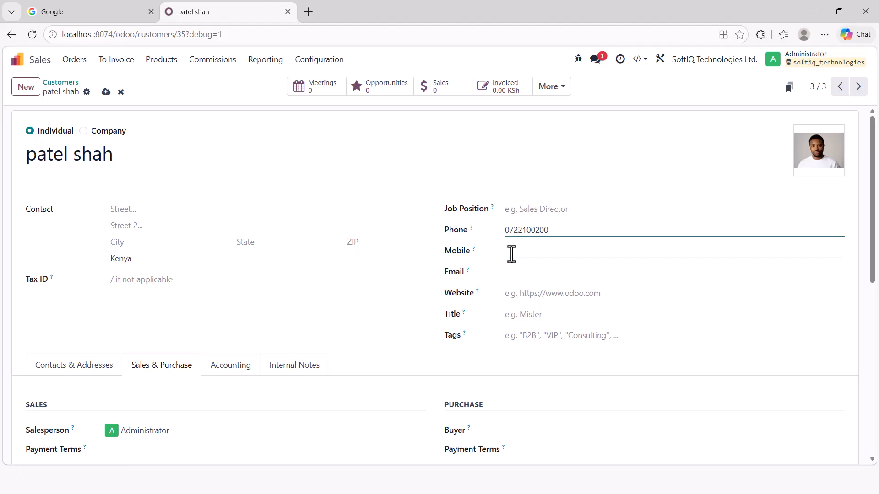
pyautogui.click(517, 254)
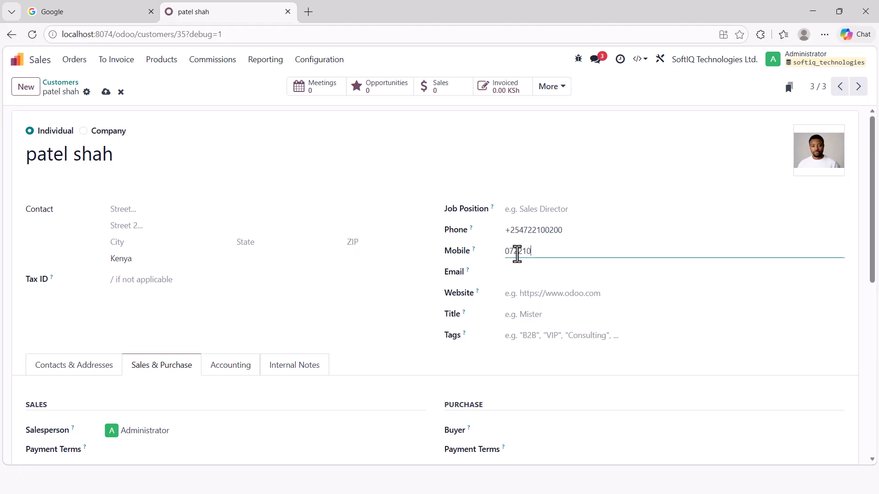
pyautogui.click(525, 270)
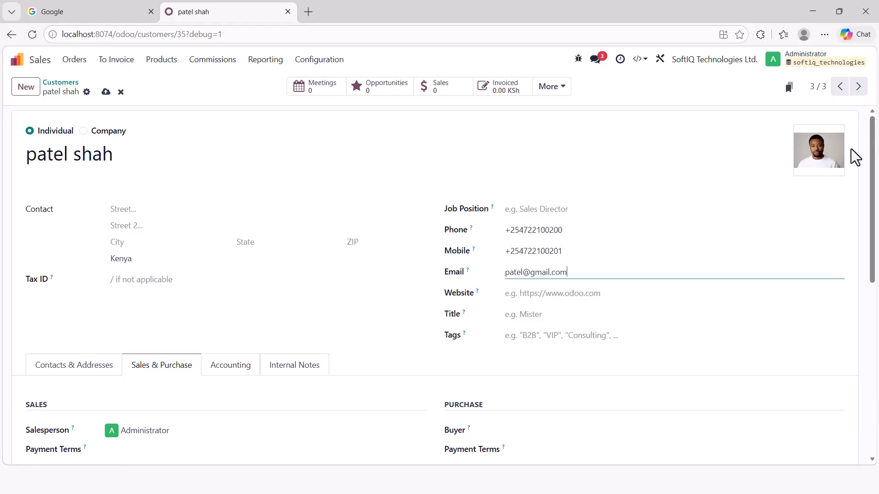
# - Replace the inherited contact photo with a different portrait photo
pyautogui.click(838, 170)
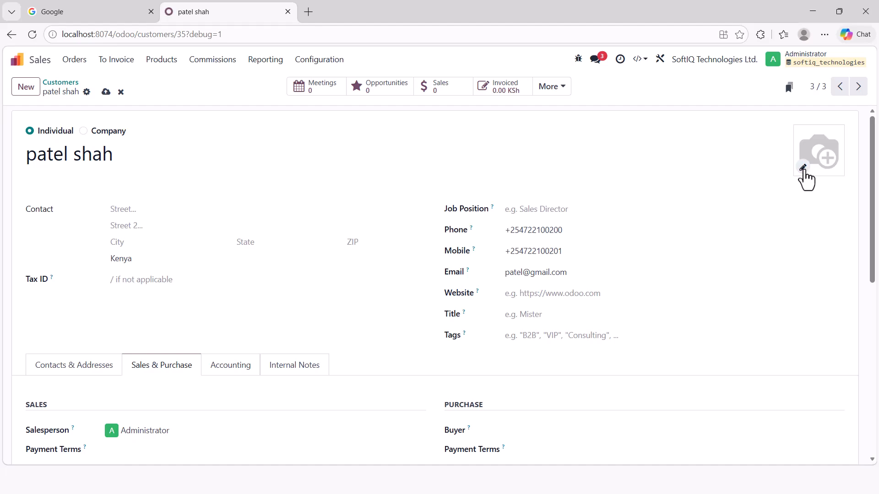
pyautogui.click(804, 168)
pyautogui.click(493, 256)
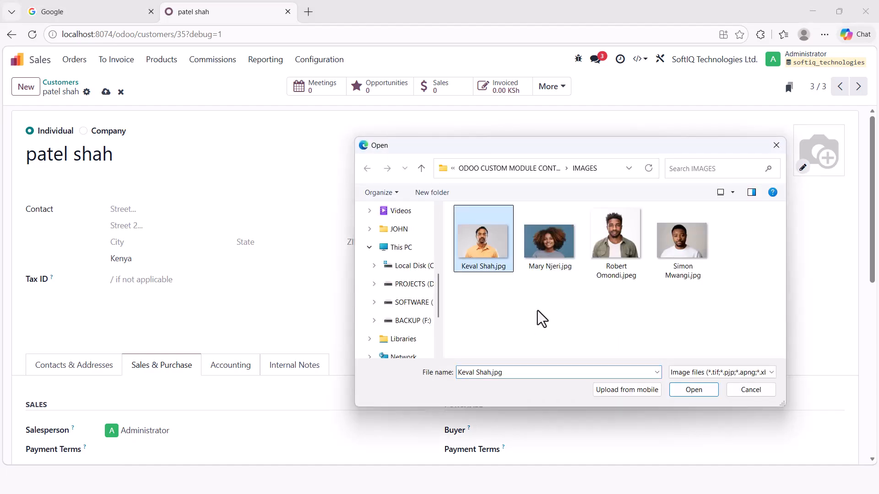
pyautogui.click(694, 392)
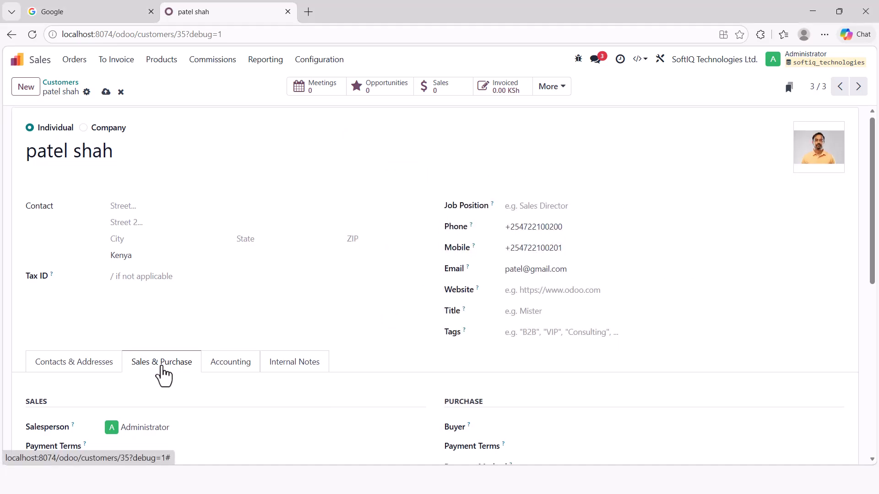
# - Set payment terms to 15 Days and save the new individual customer
pyautogui.scroll(-3, 163, 375)
pyautogui.click(133, 282)
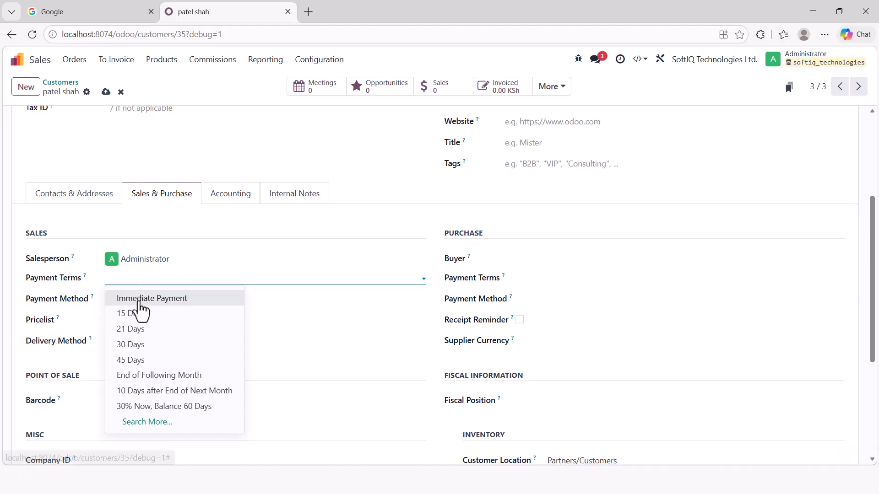
pyautogui.click(138, 313)
pyautogui.scroll(3, 146, 275)
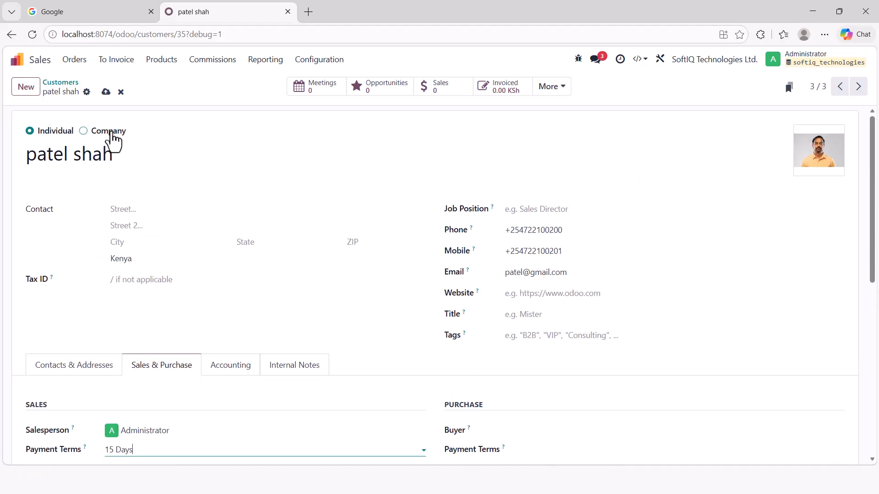
pyautogui.click(105, 91)
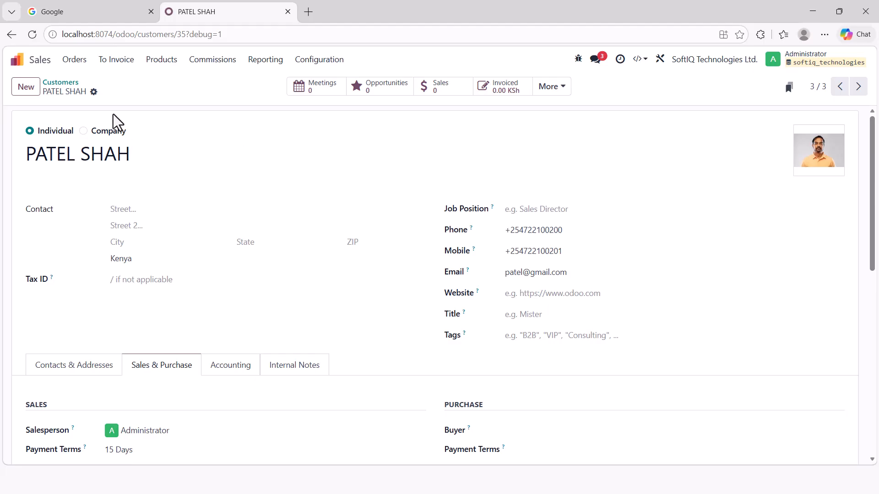
pyautogui.click(75, 60)
# - Open the Purchase app's settings page from the customers list
pyautogui.click(98, 129)
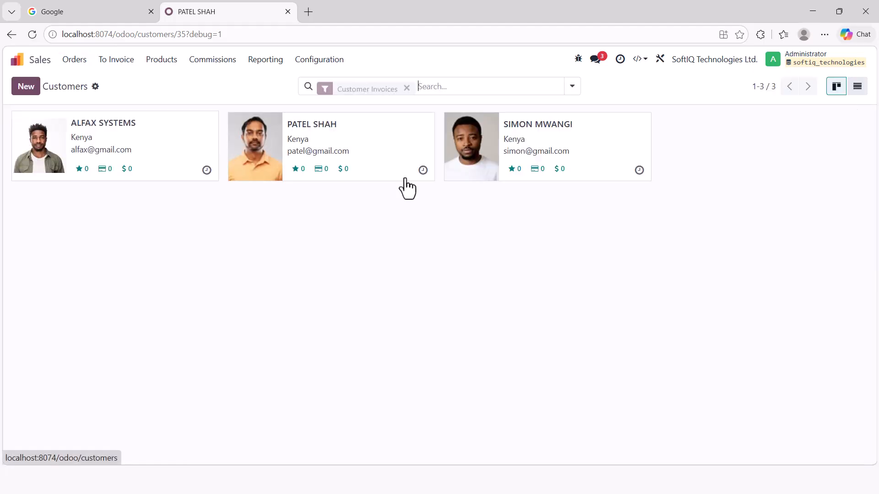
pyautogui.click(16, 59)
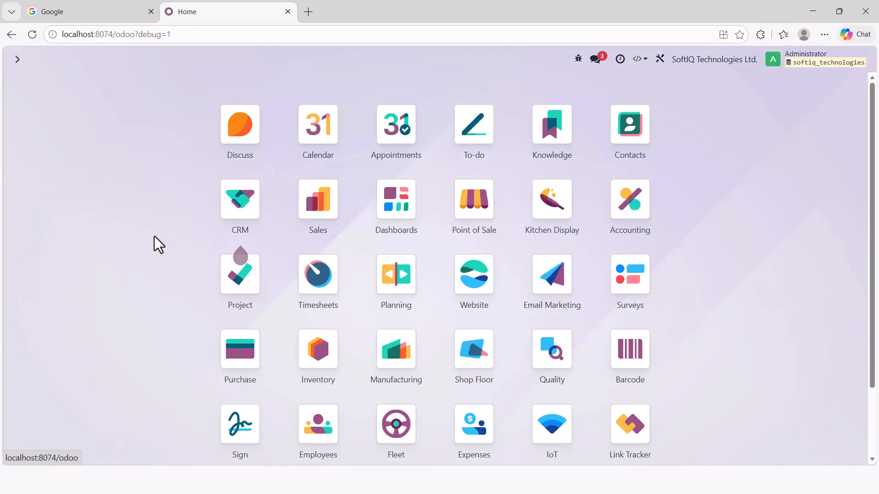
pyautogui.click(235, 353)
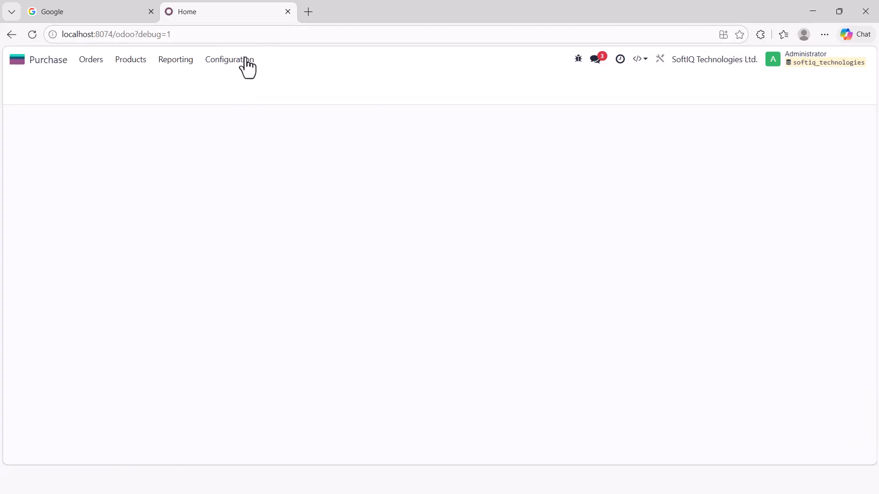
pyautogui.click(230, 65)
pyautogui.click(231, 84)
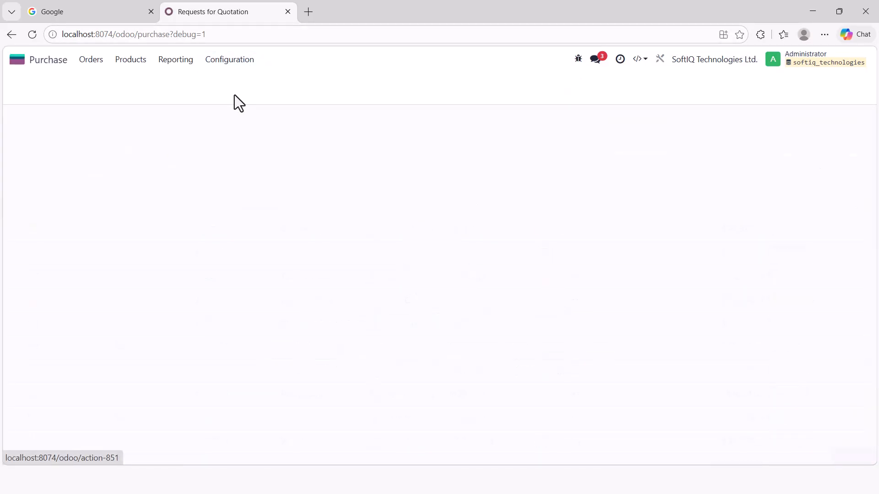
pyautogui.scroll(-15, 263, 243)
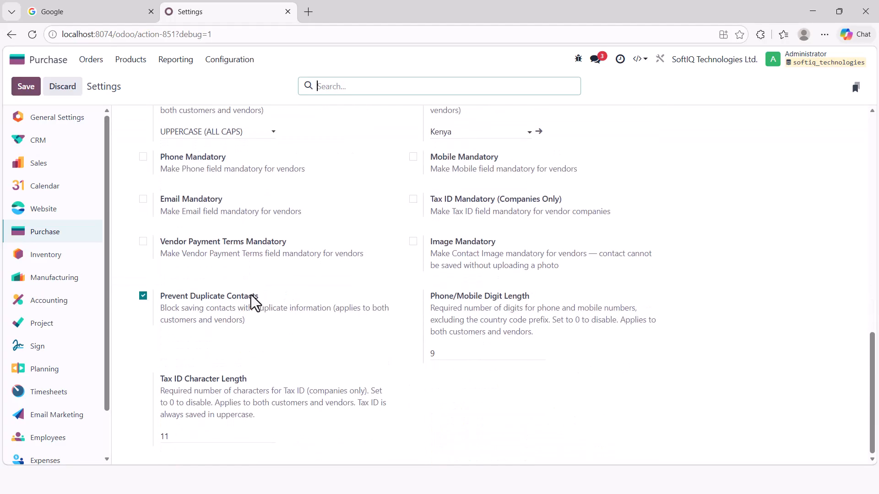
pyautogui.scroll(4, 251, 300)
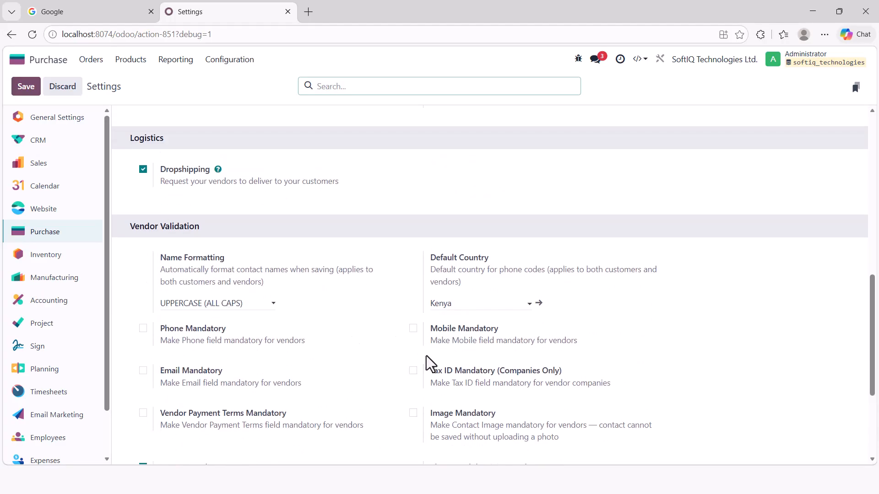
# - Enable Tax ID Mandatory and Vendor Payment Terms Mandatory, save, and show the Vendors list
pyautogui.click(413, 371)
pyautogui.scroll(-2, 261, 383)
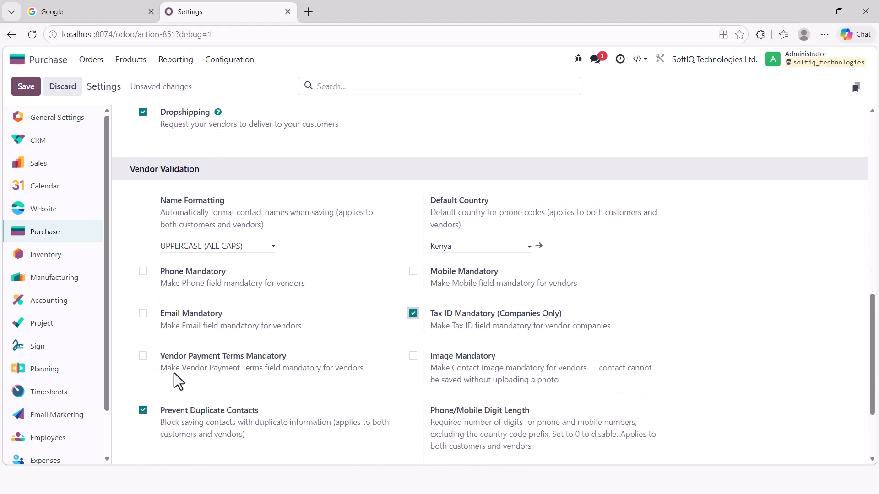
pyautogui.click(142, 356)
pyautogui.scroll(-4, 312, 427)
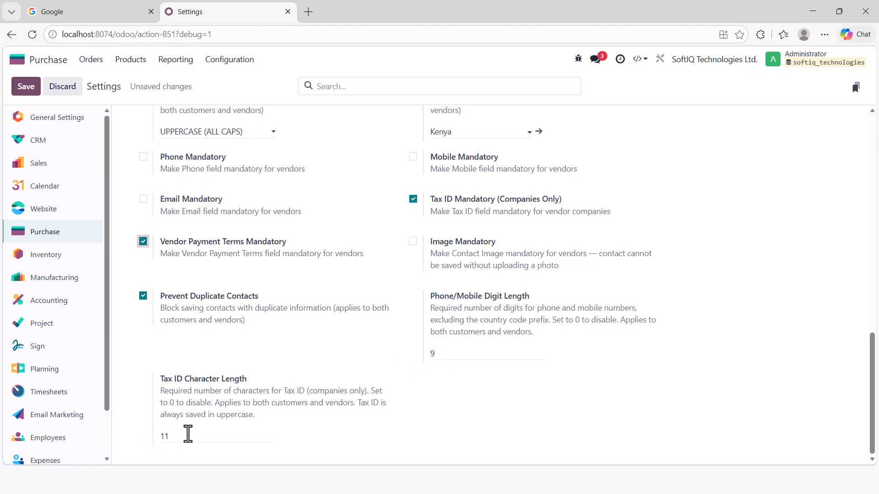
pyautogui.scroll(4, 202, 270)
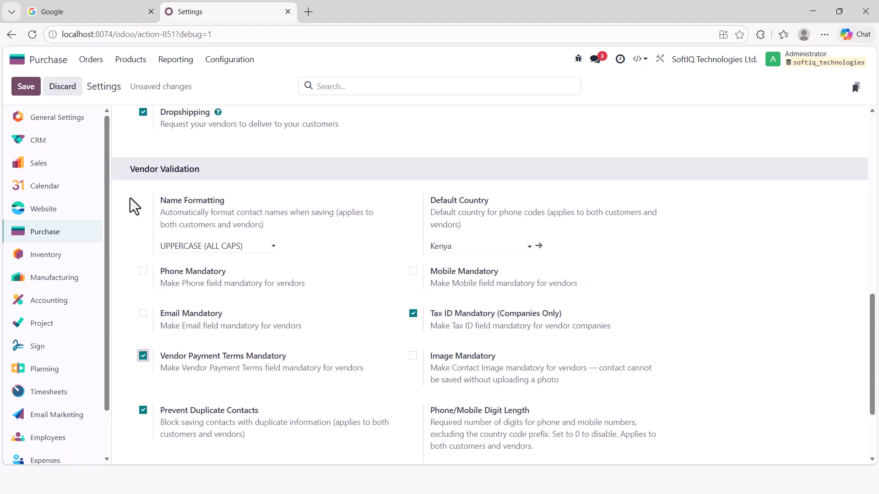
pyautogui.click(27, 87)
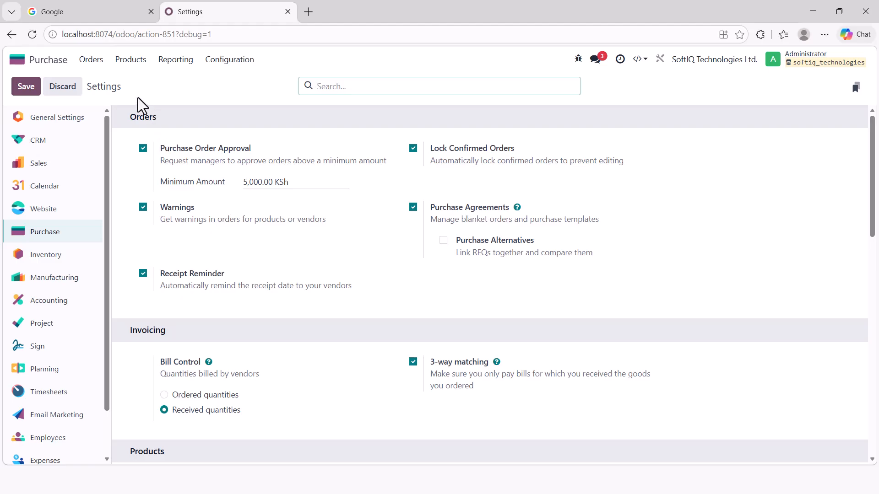
pyautogui.click(91, 60)
pyautogui.click(124, 113)
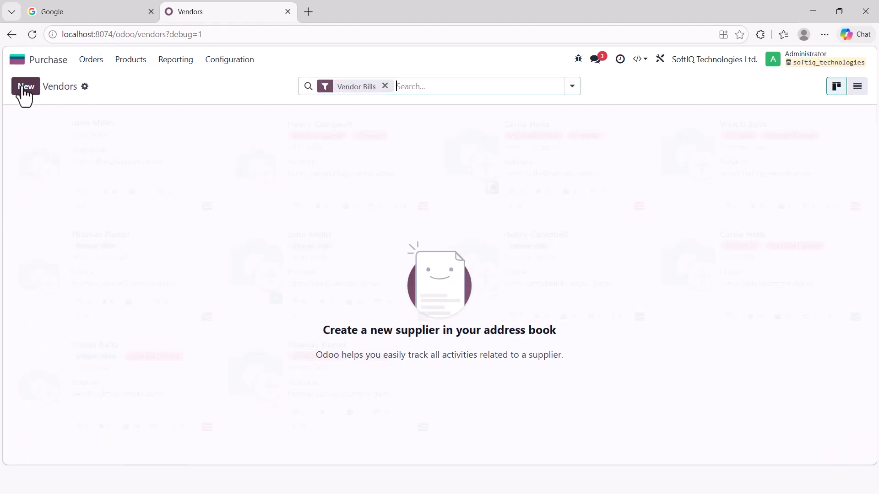
# - Create a new individual vendor, enter its name, and attempt to save it
pyautogui.click(23, 88)
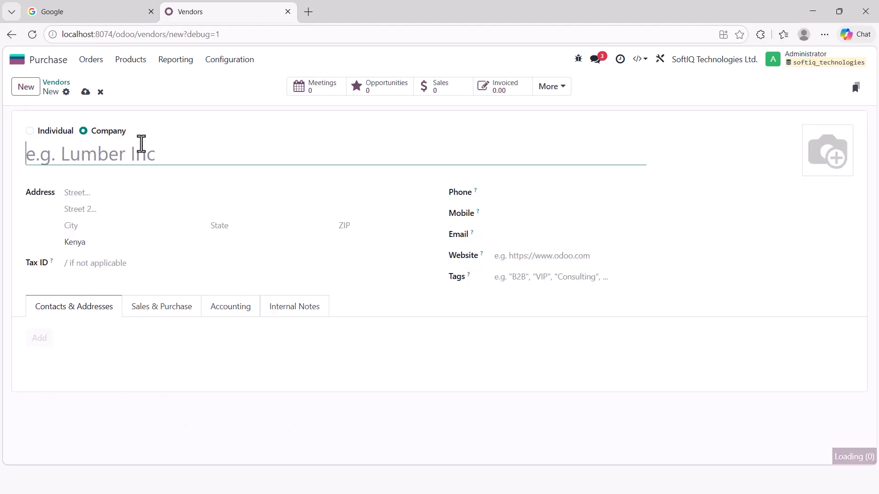
pyautogui.click(54, 132)
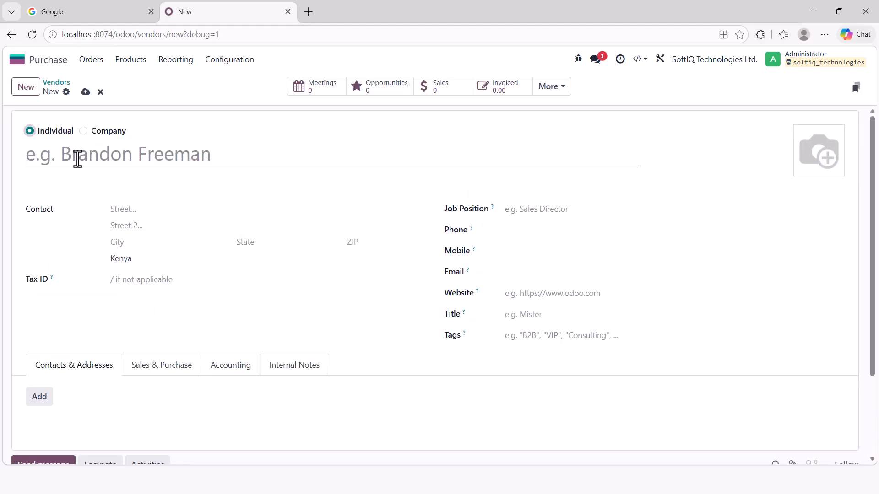
pyautogui.click(76, 159)
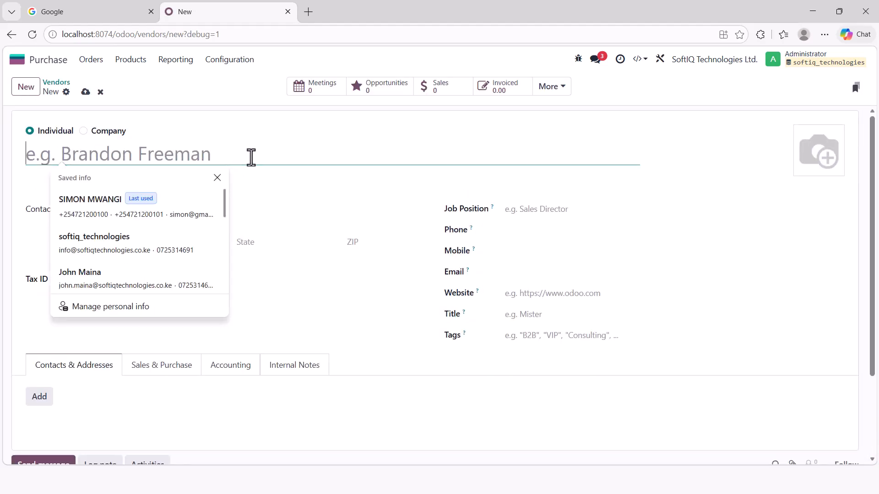
pyautogui.write('mary ventures')
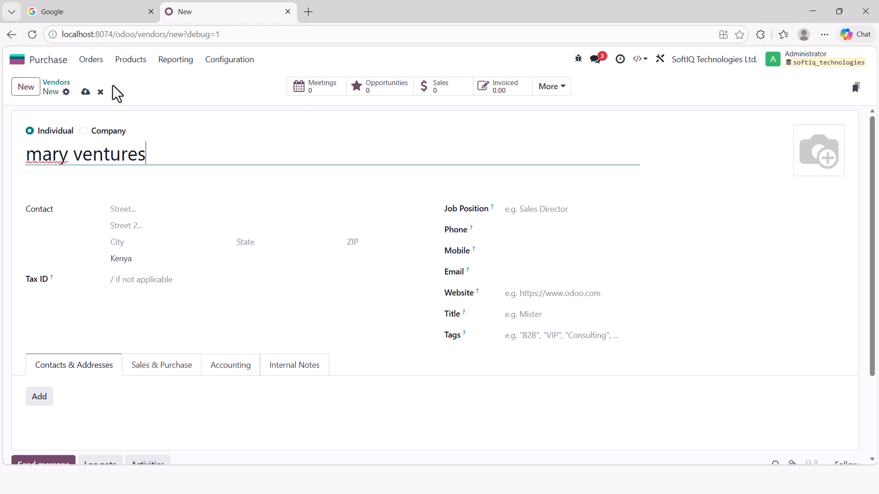
pyautogui.click(86, 92)
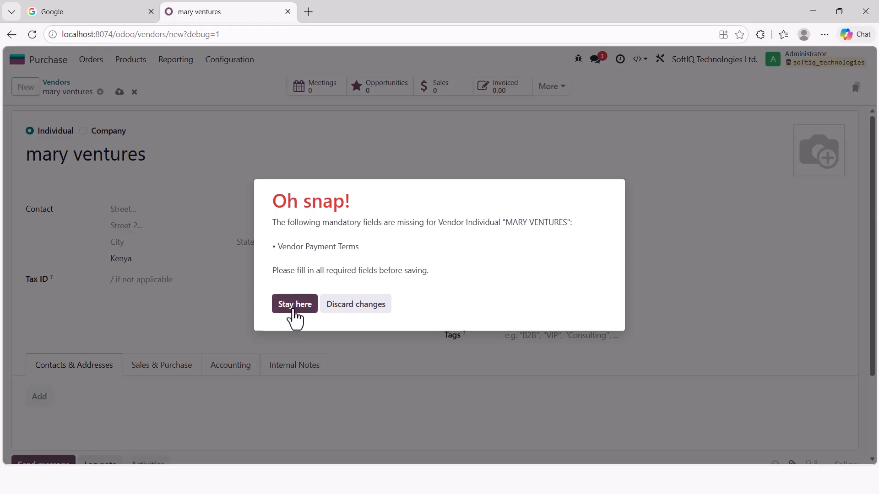
pyautogui.click(289, 307)
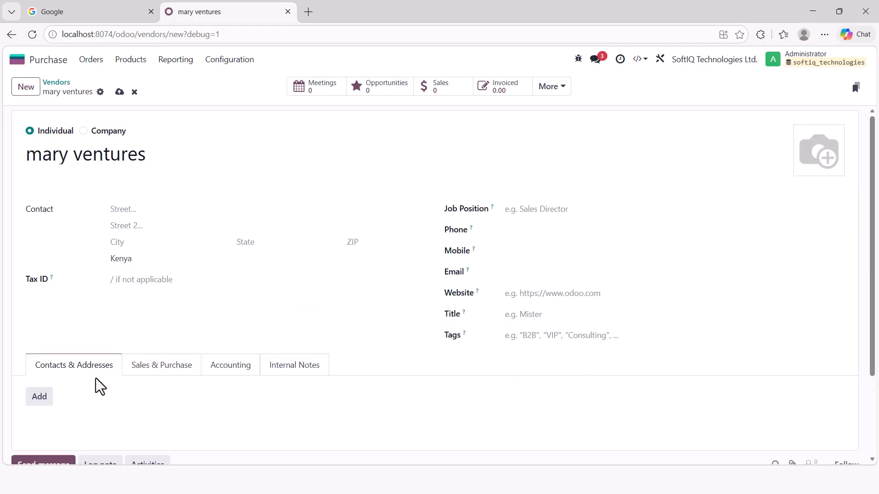
# - Set the vendor's purchase payment terms to 15 Days and save it
pyautogui.click(158, 366)
pyautogui.scroll(-3, 214, 277)
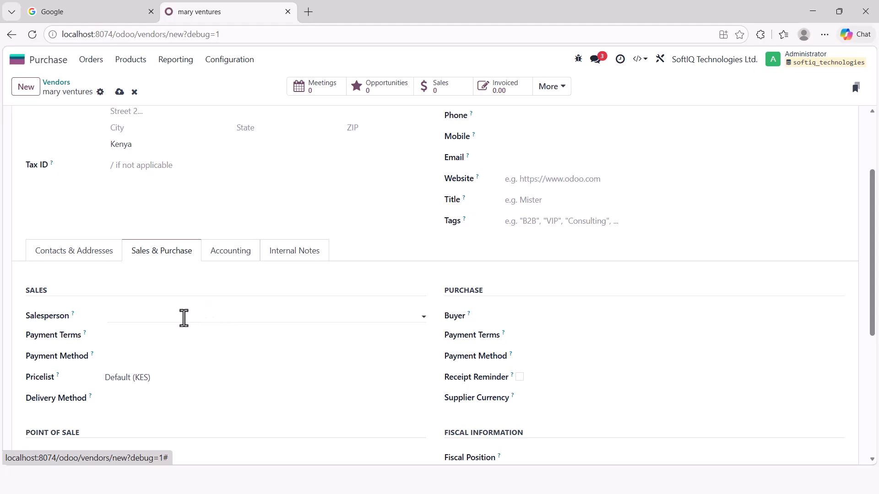
pyautogui.click(587, 340)
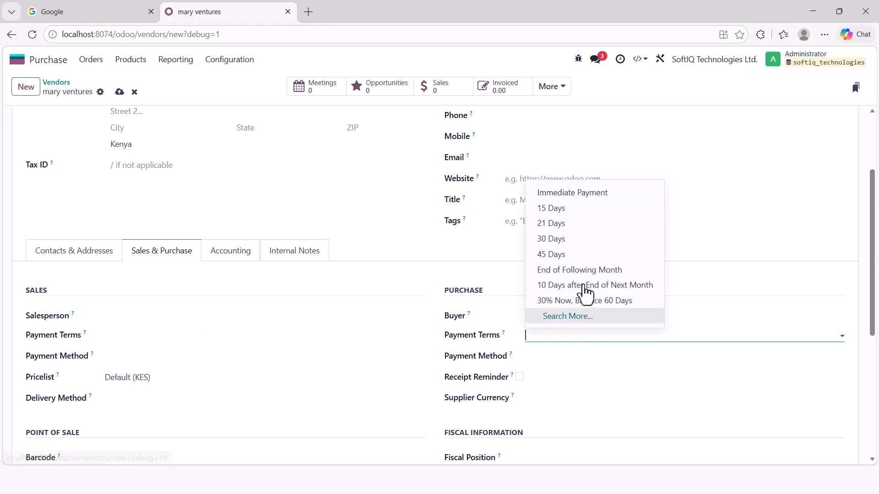
pyautogui.click(568, 207)
pyautogui.scroll(3, 293, 275)
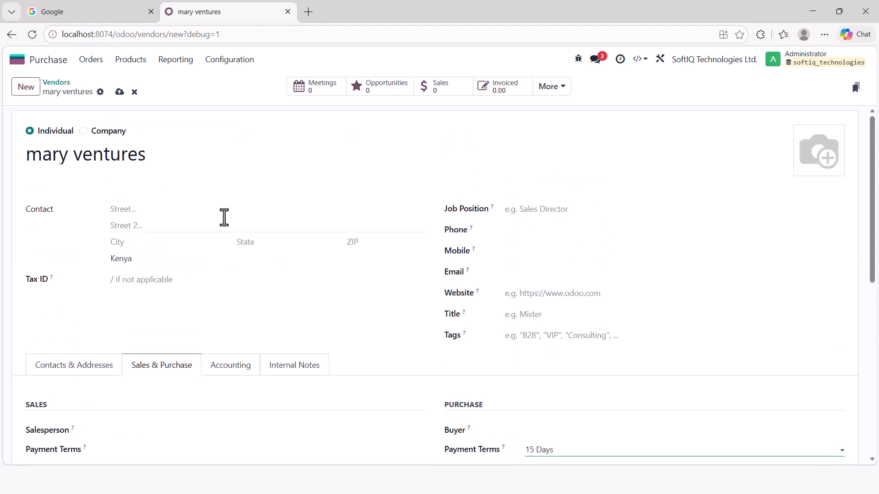
pyautogui.click(119, 93)
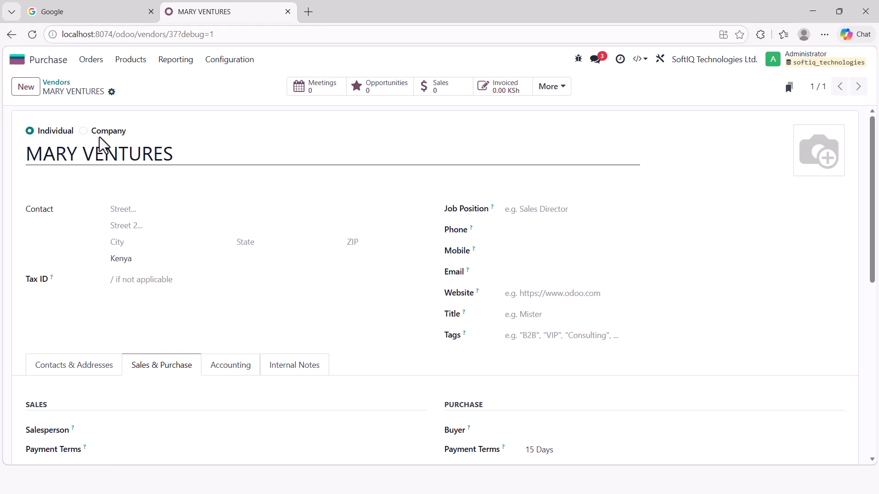
# - Create company vendor 'atlas computers' with its phone, mobile and email address
pyautogui.click(27, 90)
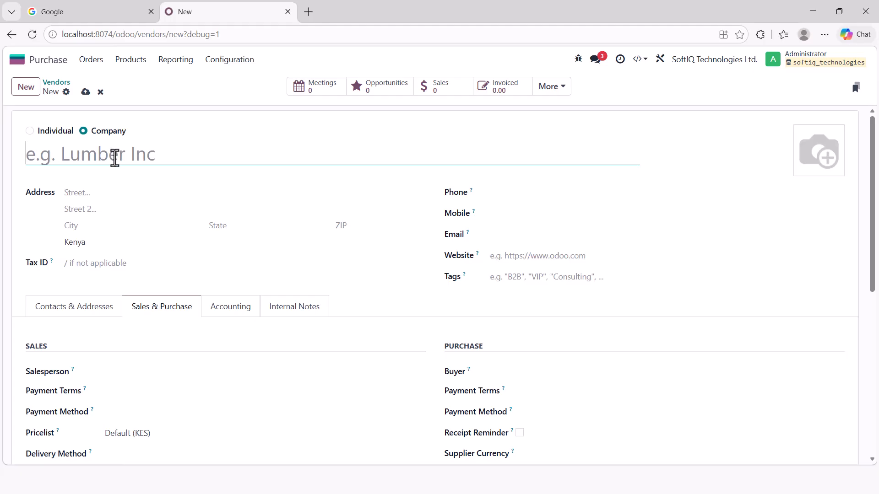
pyautogui.write('atlas')
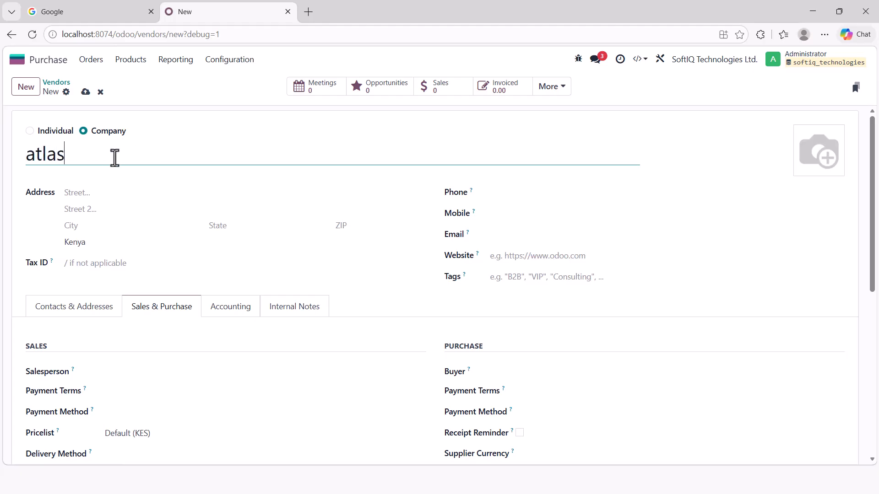
pyautogui.write(' compute')
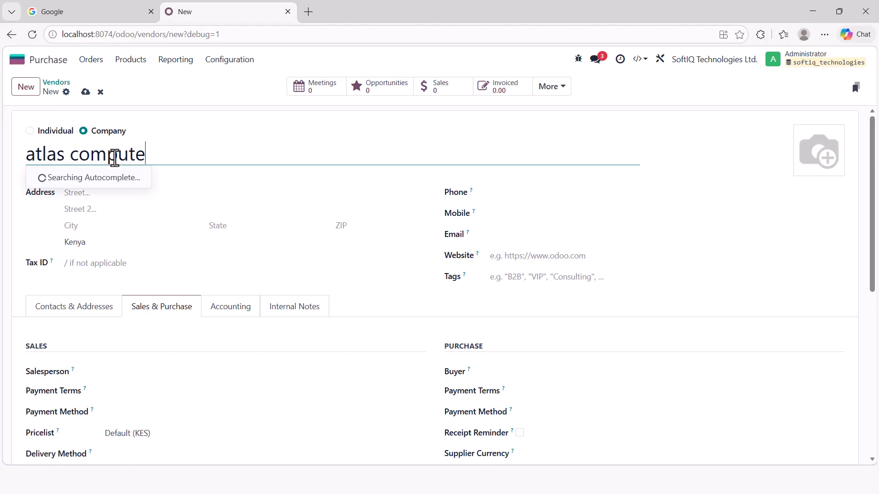
pyautogui.write('rs')
pyautogui.click(590, 191)
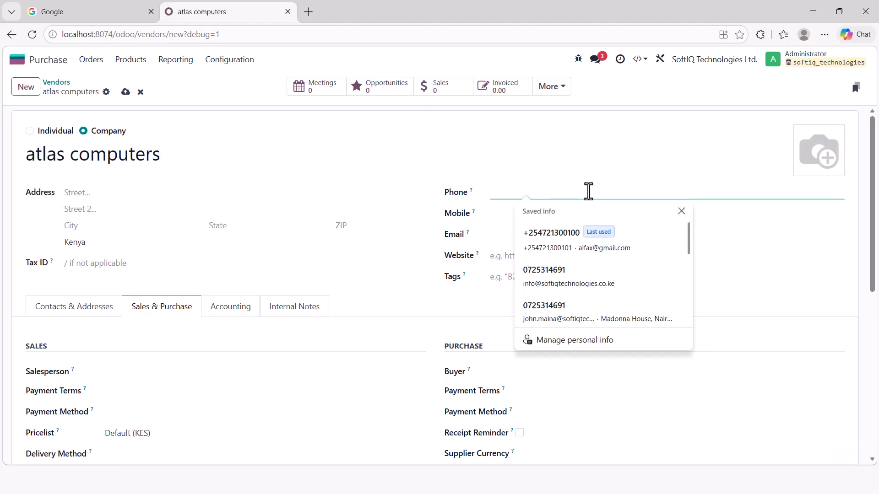
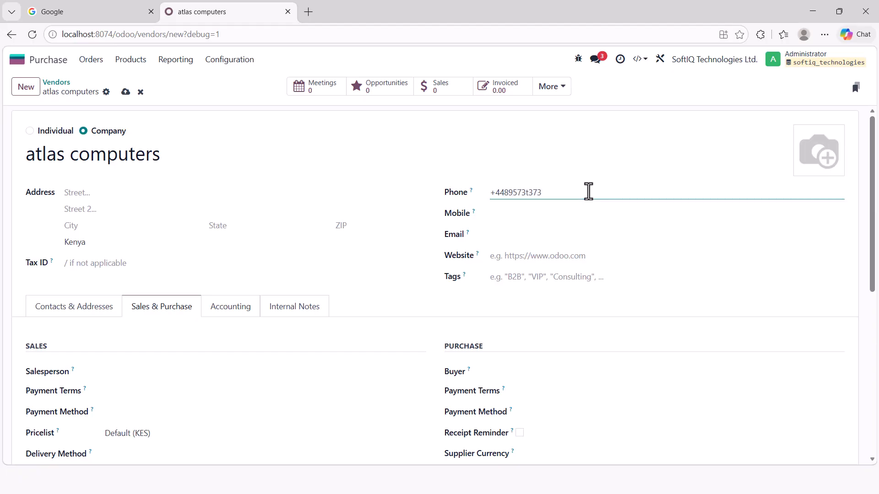
pyautogui.click(511, 219)
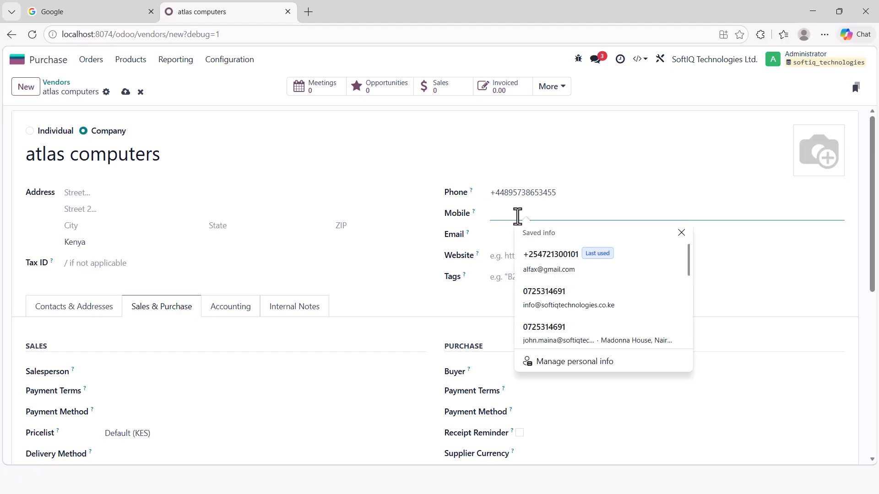
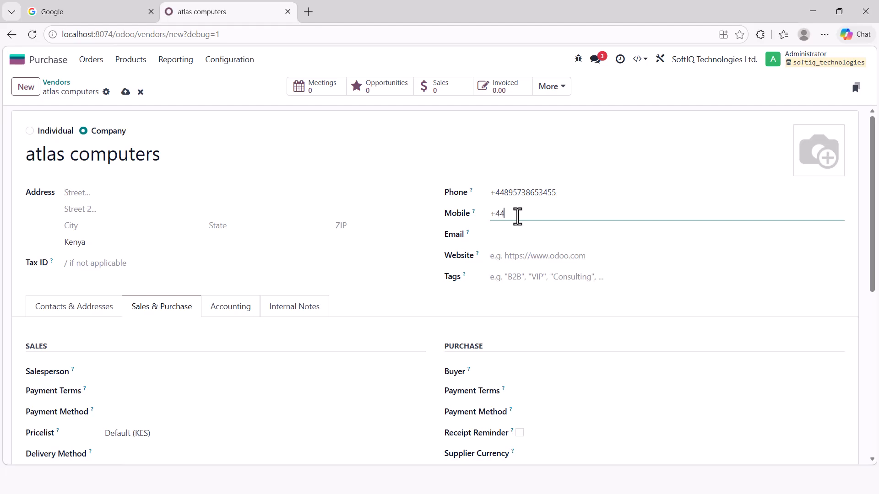
pyautogui.click(499, 235)
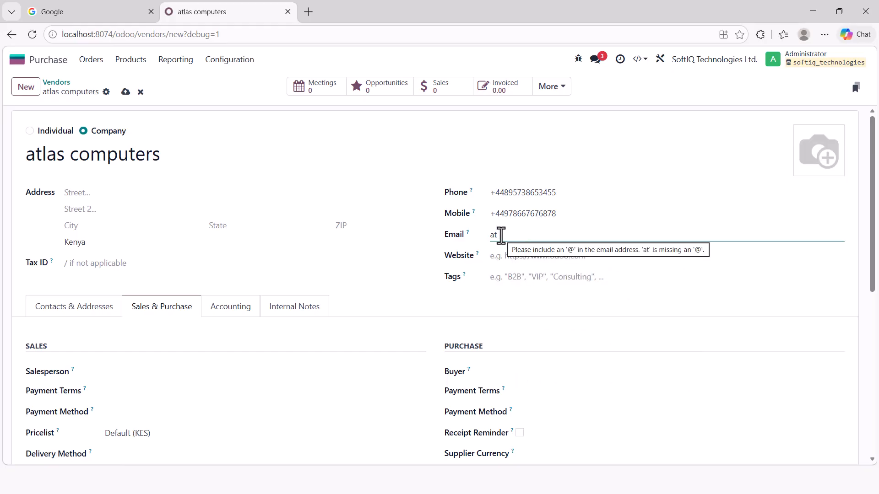
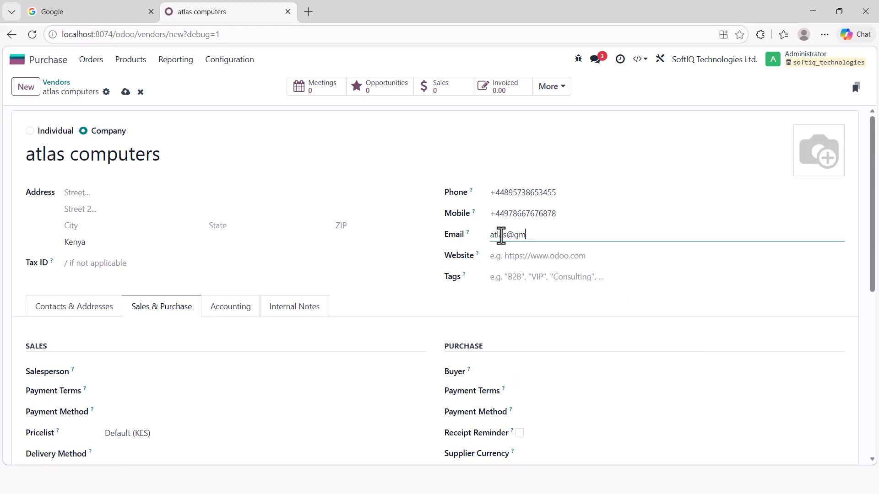
# - Add the Tax ID and 45 Days payment terms, save ATLAS COMPUTERS, and switch to the slides
pyautogui.click(125, 91)
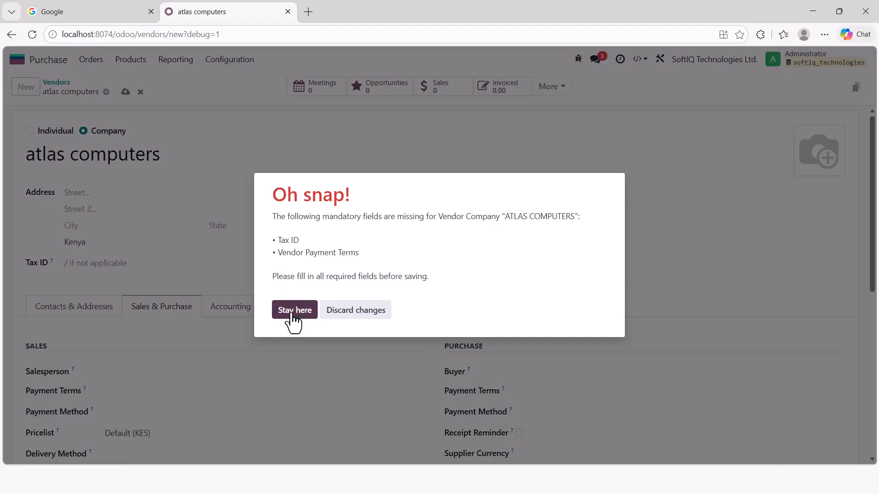
pyautogui.click(293, 309)
pyautogui.click(122, 264)
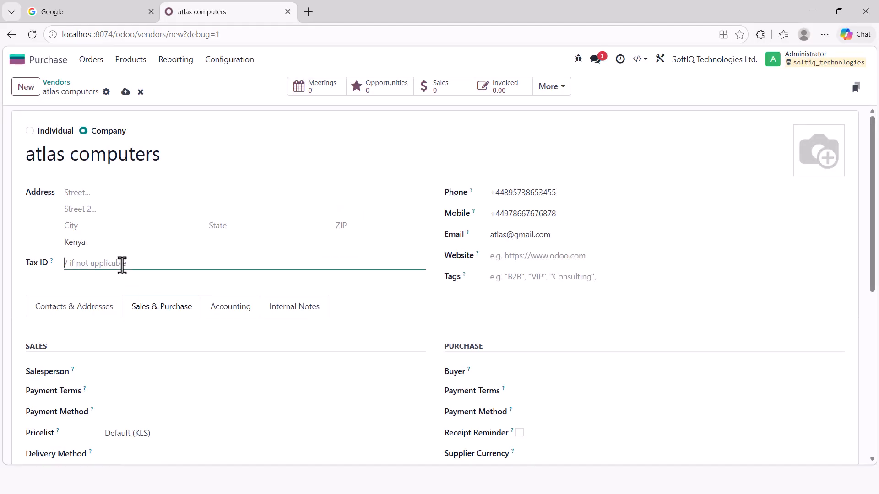
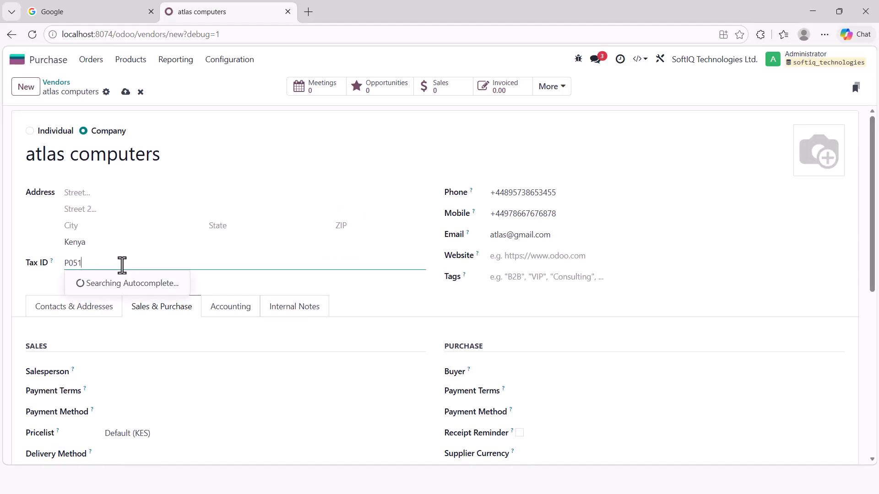
pyautogui.click(561, 391)
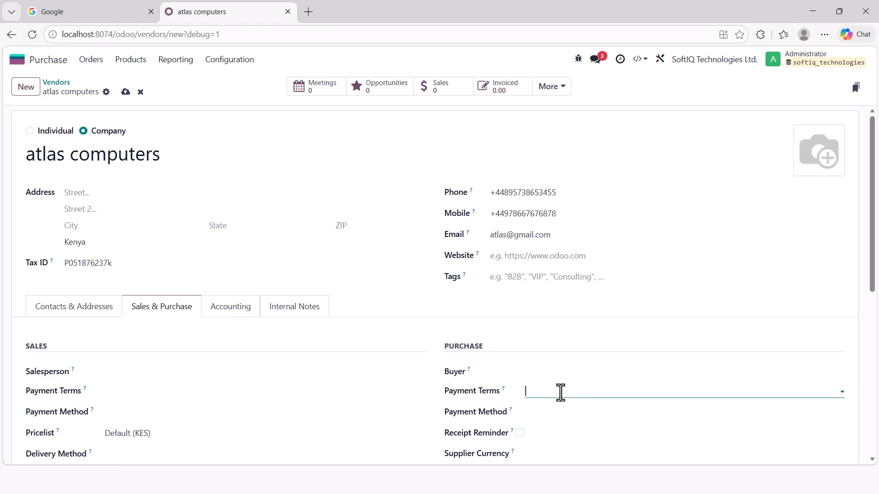
pyautogui.click(556, 310)
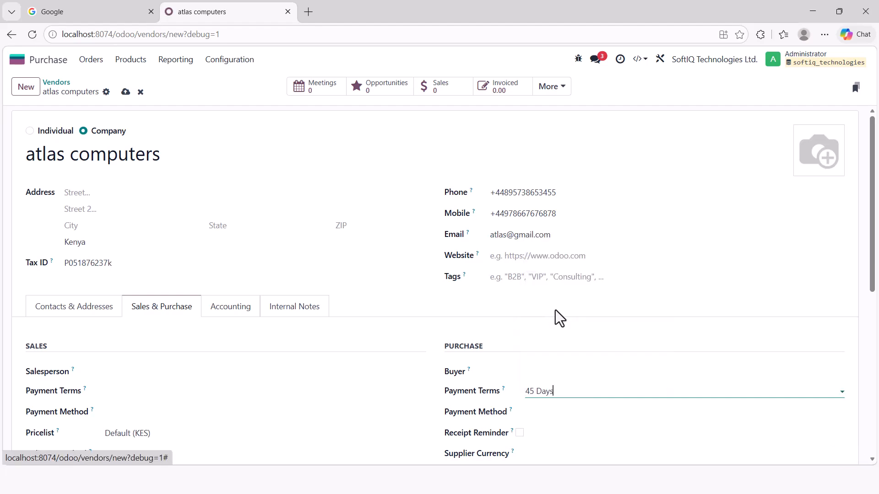
pyautogui.click(126, 92)
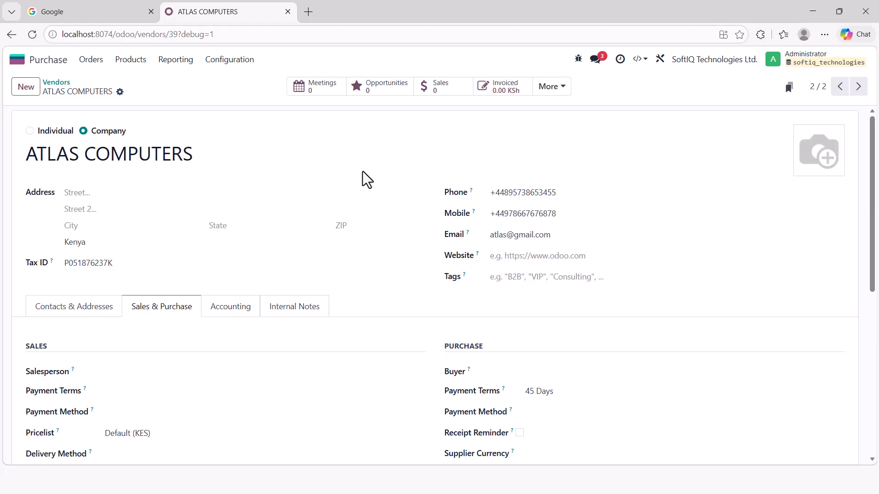
pyautogui.hotkey('alt', 'Tab')
pyautogui.hotkey('alt', 'Tab')
pyautogui.hotkey('alt', 'Tab')
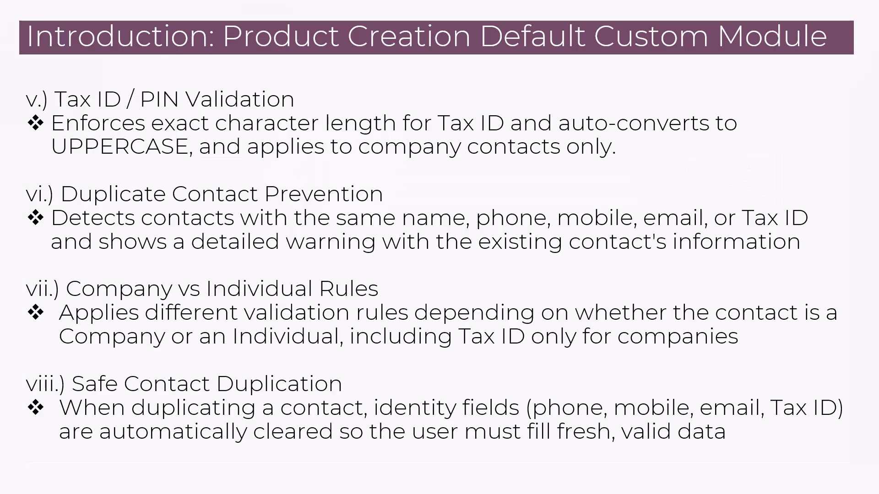